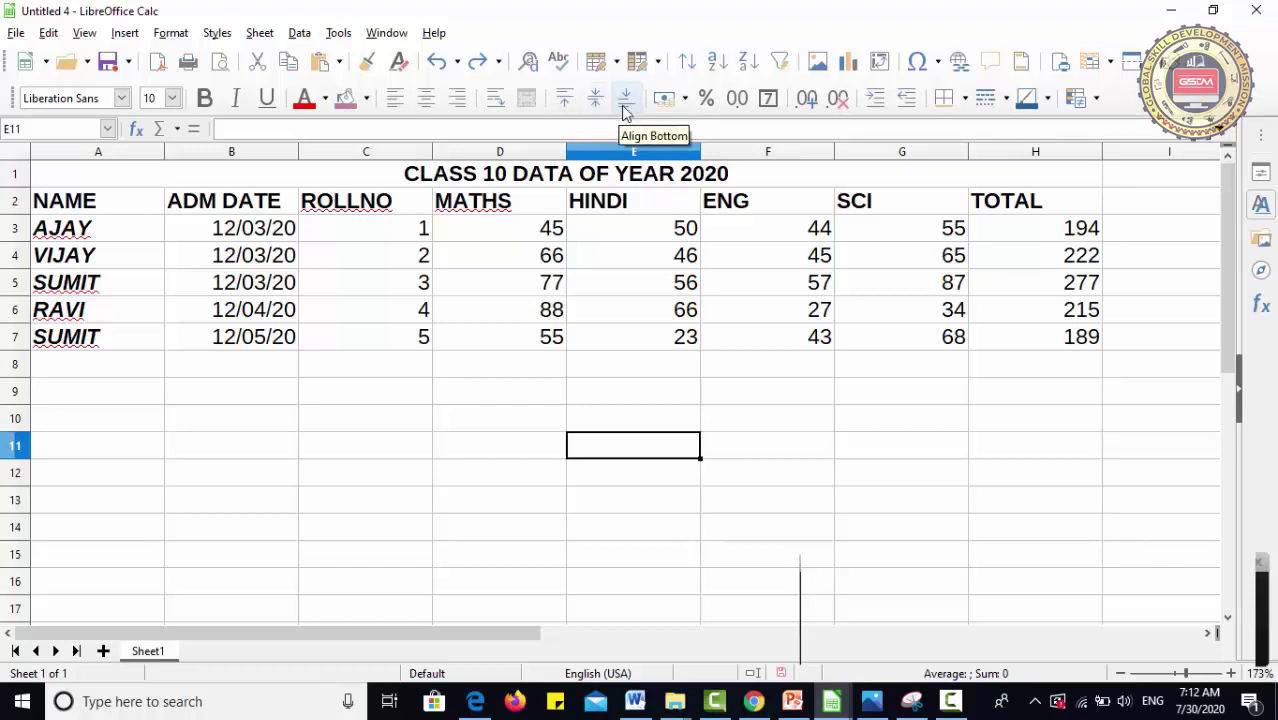
Step: Increase the height of row 3 to about four times its size and widen column A to about double
left_click(275, 318)
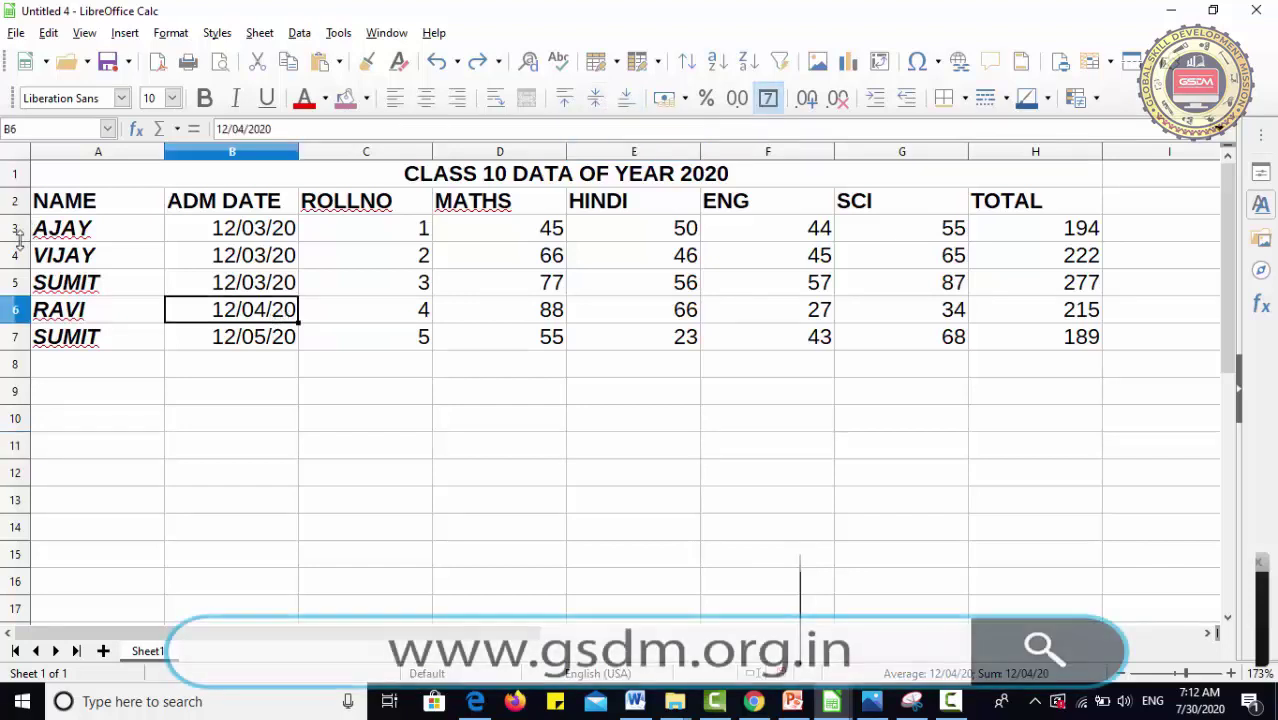
left_click_drag(15, 268, 20, 318)
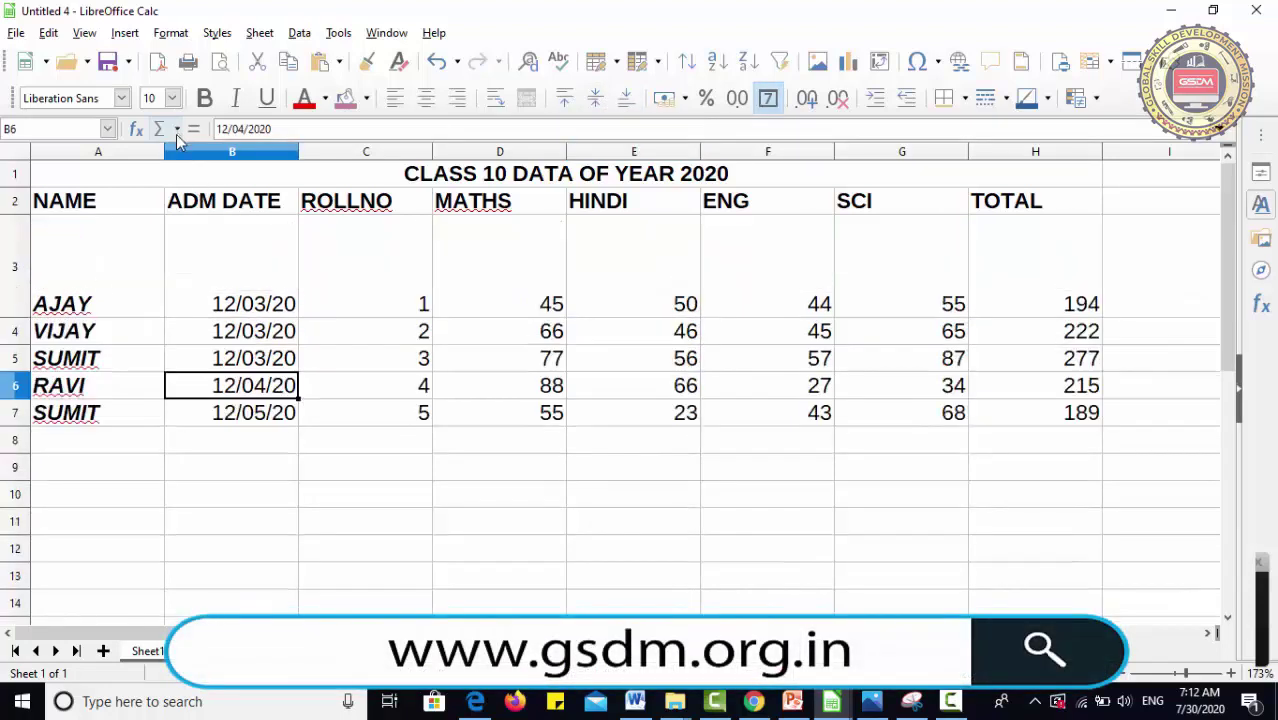
left_click_drag(201, 152, 292, 152)
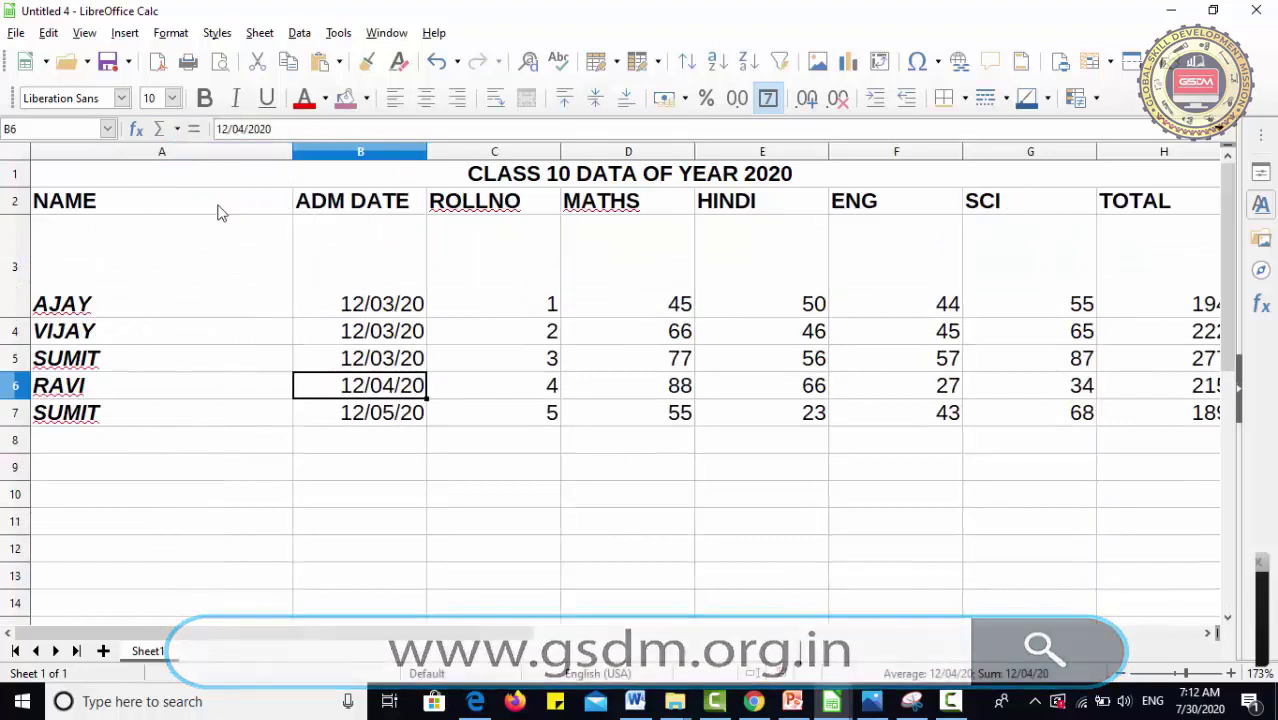
Step: Try top, centre and bottom vertical alignment on row 3 two times over, ending with bottom alignment
left_click(13, 265)
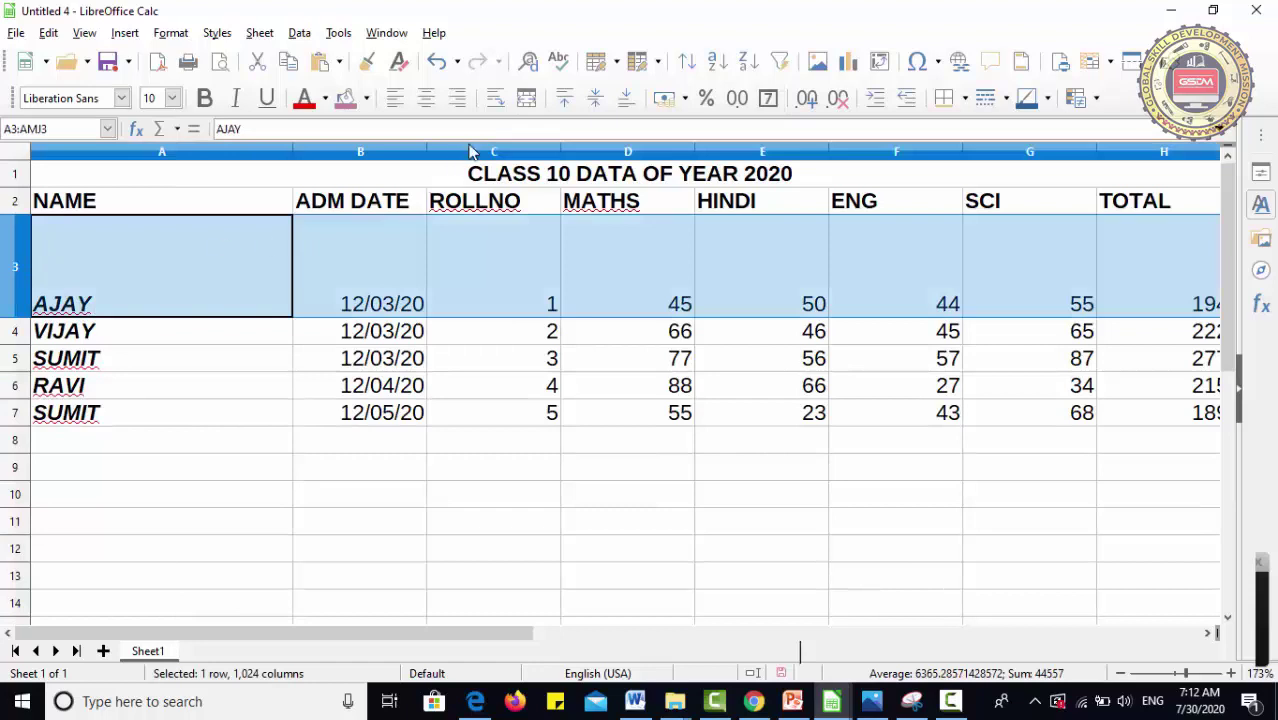
left_click(565, 98)
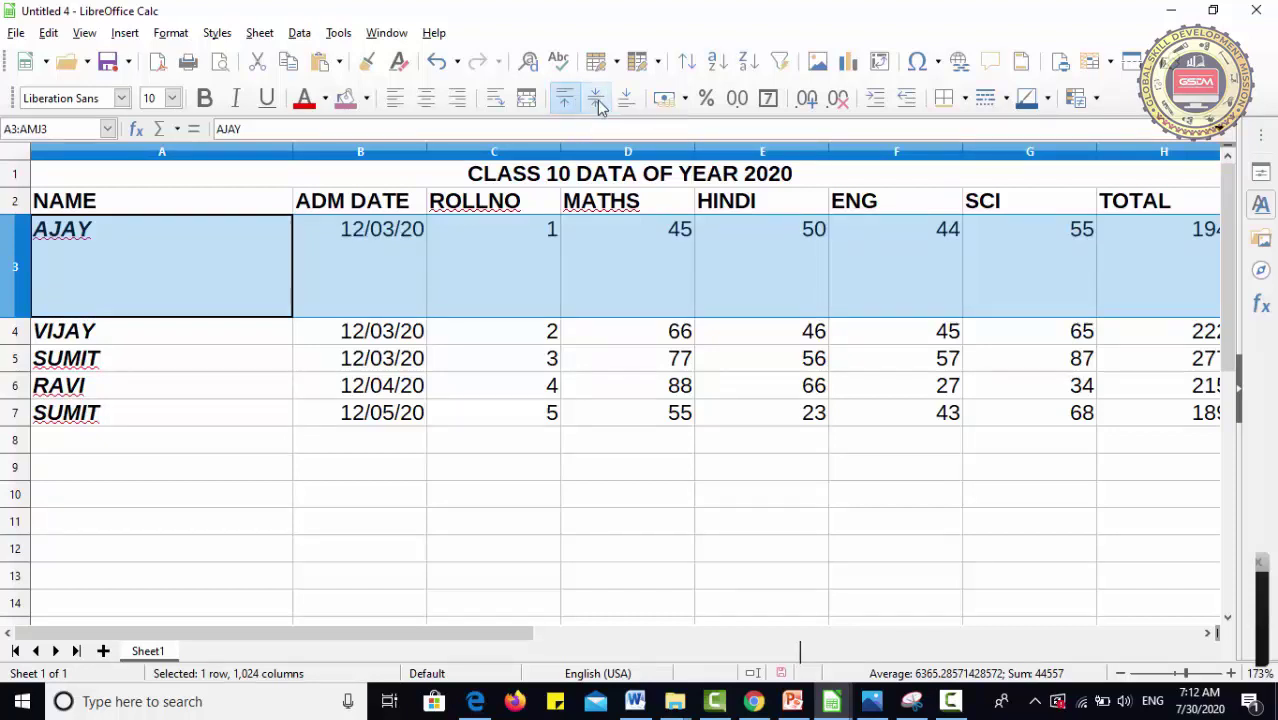
left_click(598, 102)
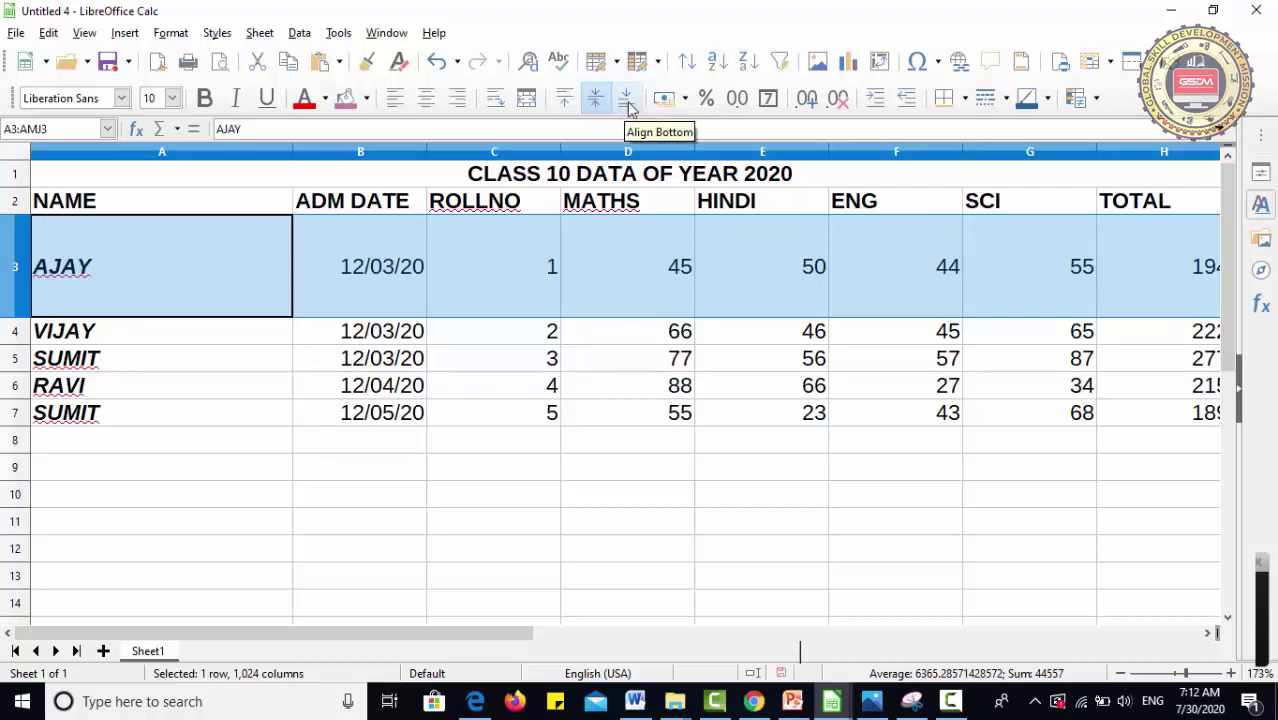
left_click(627, 104)
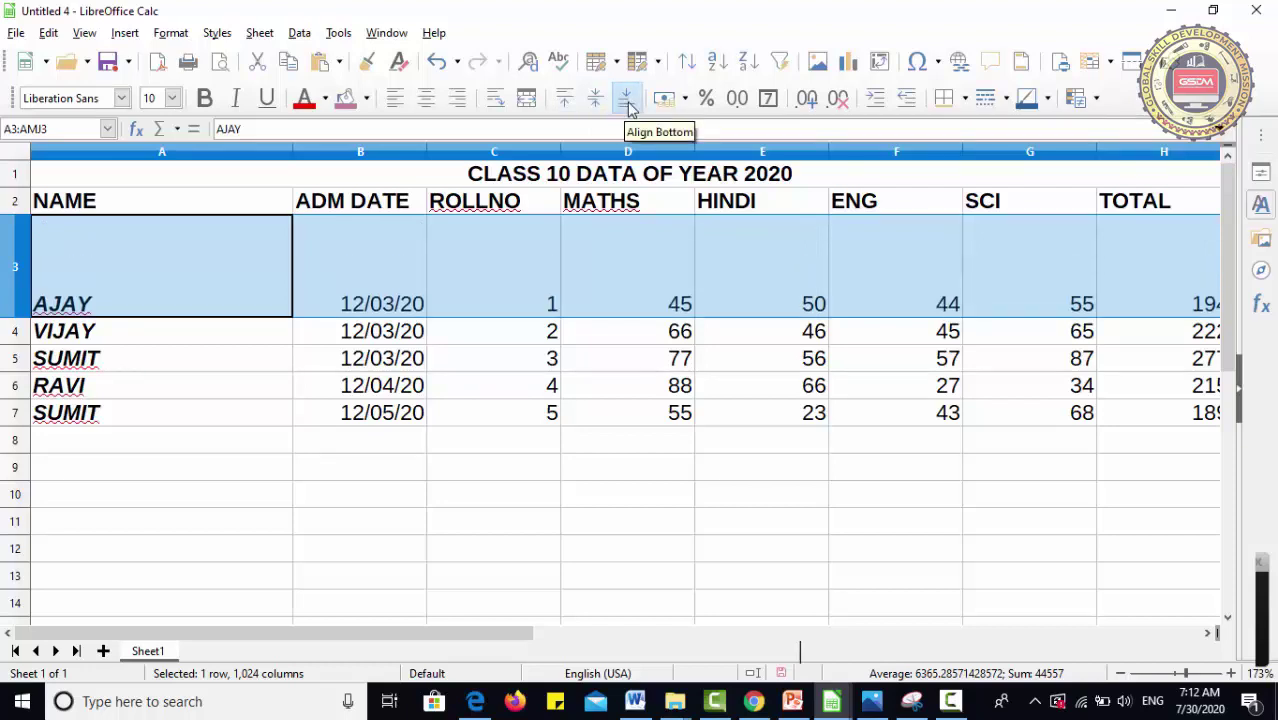
left_click(566, 98)
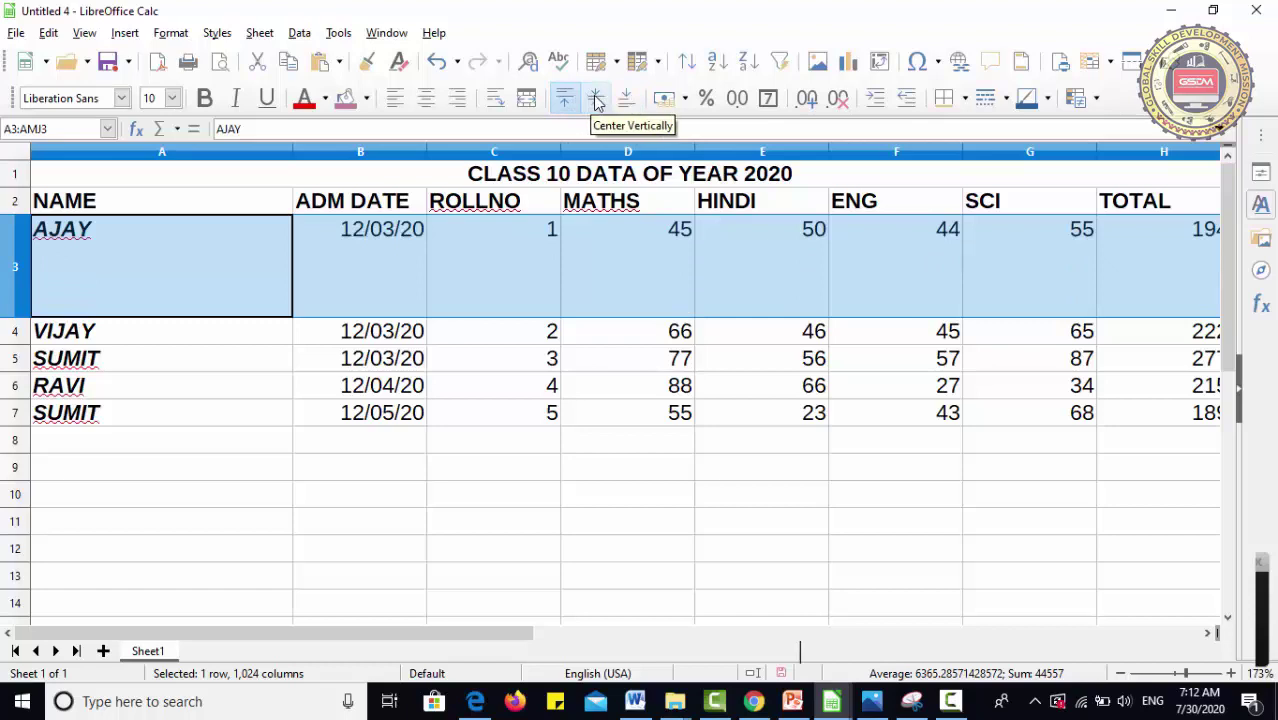
left_click(595, 99)
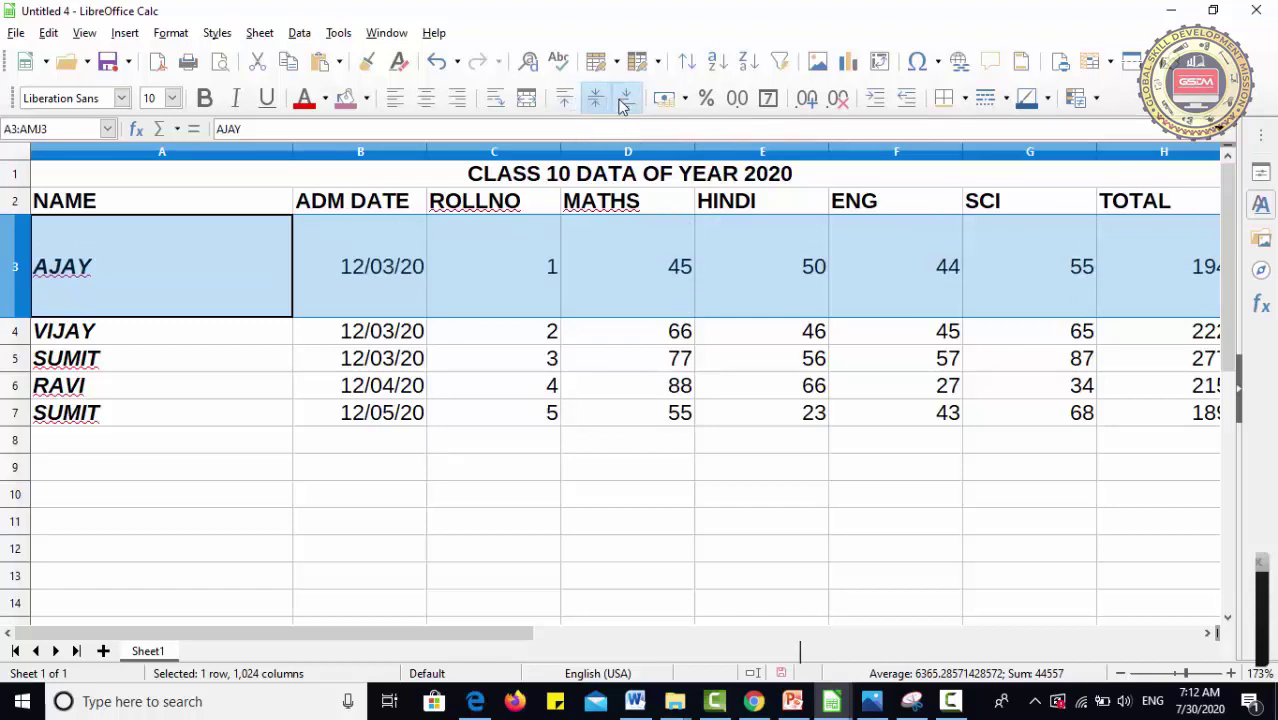
left_click(626, 100)
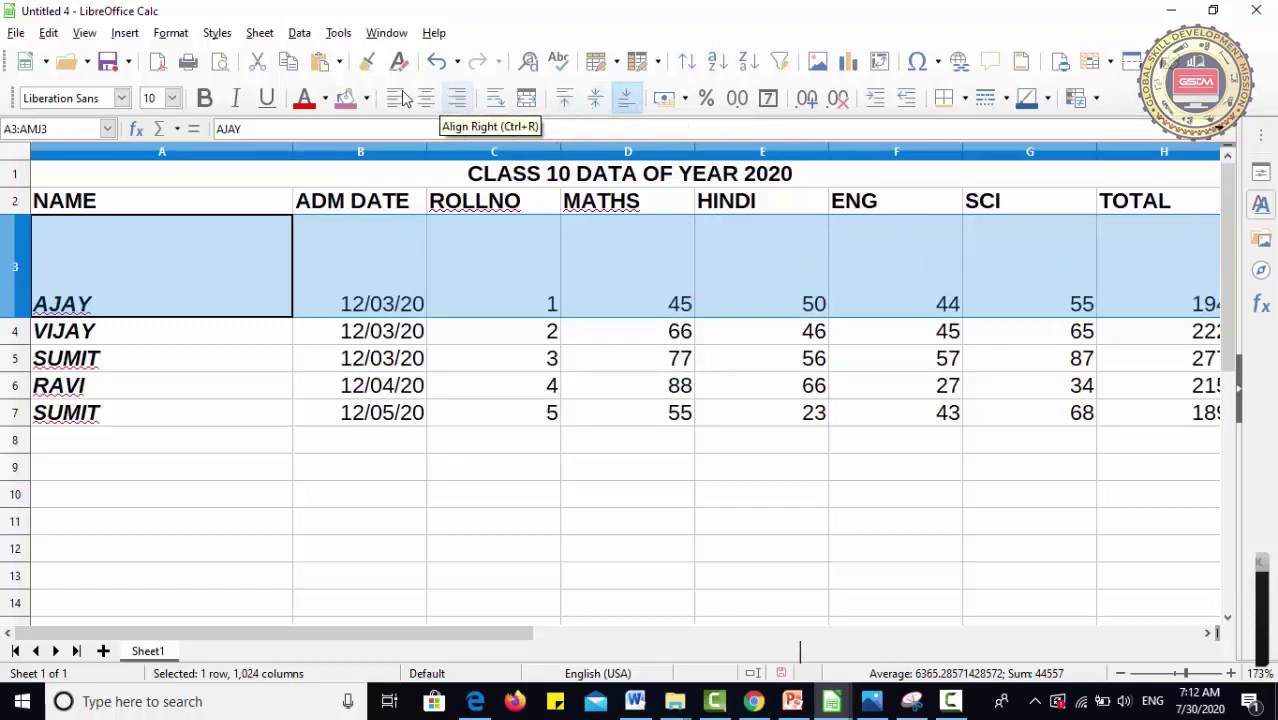
Step: Try left and right alignment on row 3, finishing with its contents centred both horizontally and vertically
left_click(395, 99)
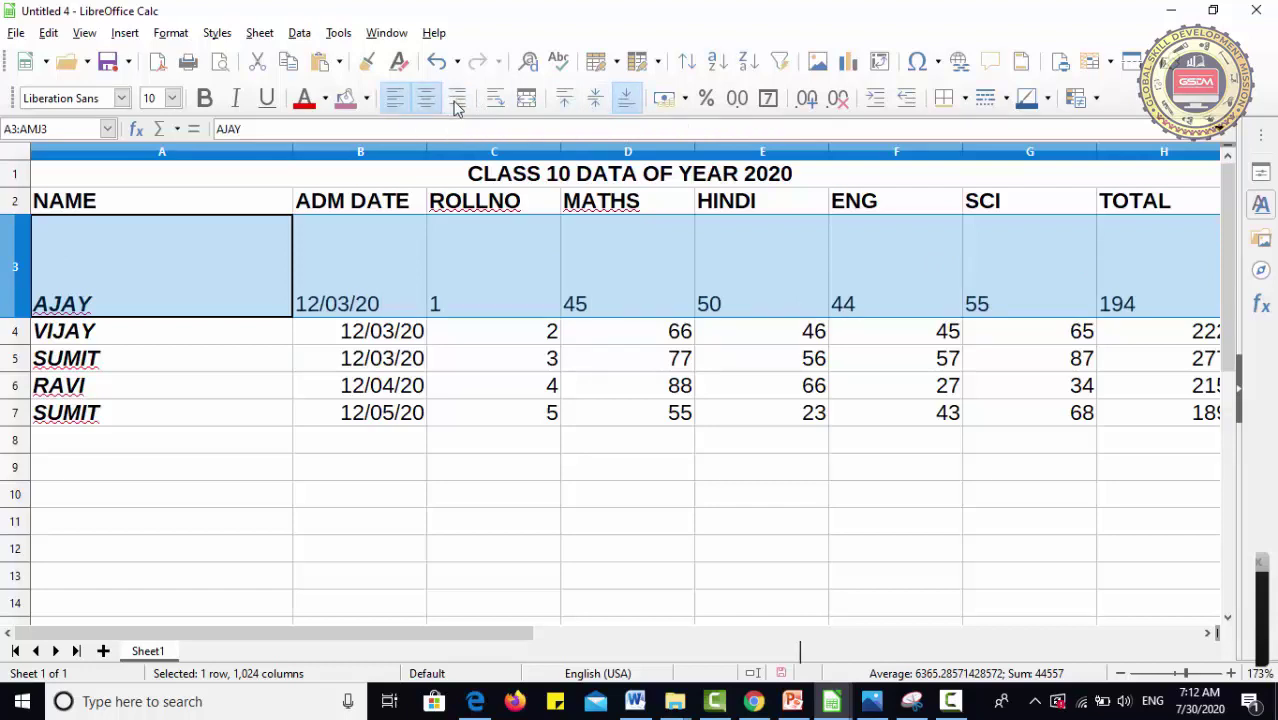
left_click(457, 98)
left_click(428, 100)
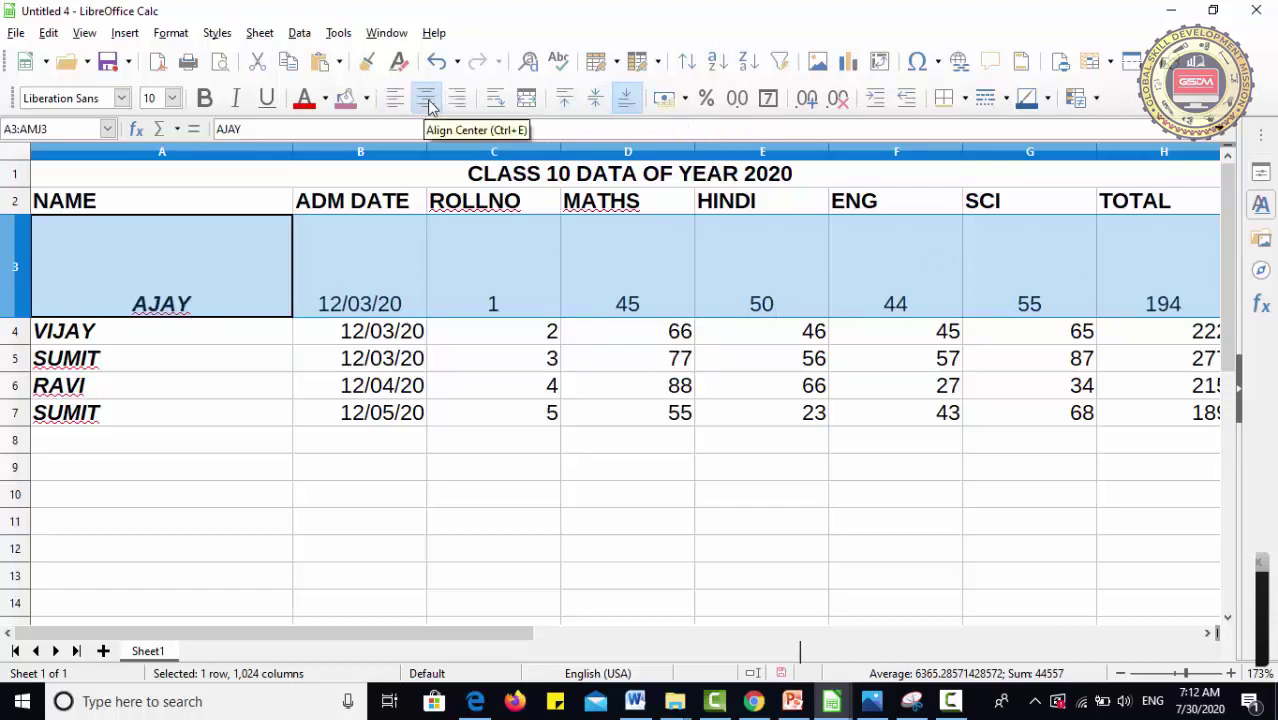
left_click(595, 100)
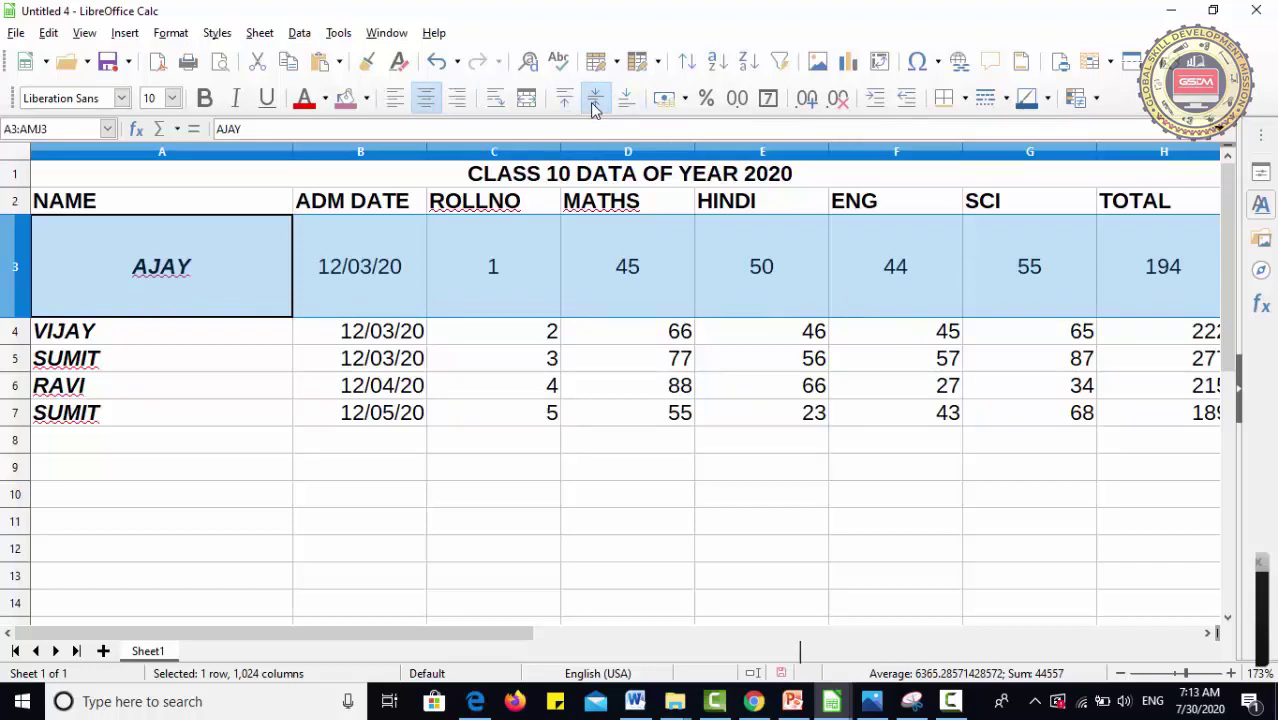
Step: Undo all the alignment changes to row 3 together with the row height and column width changes
key("ctrl+z")
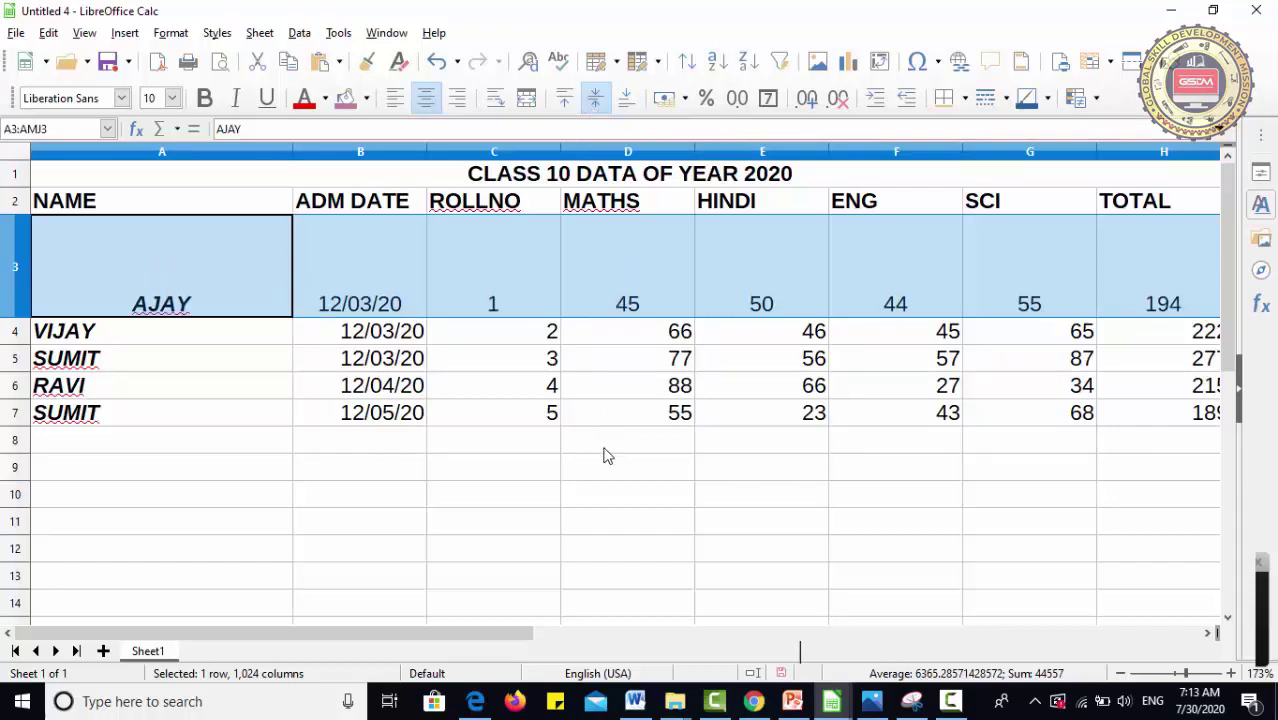
key("ctrl+z")
key("ctrl+z")
key("ctrl+z")
key("ctrl+z")
key("ctrl+z")
key("ctrl+z")
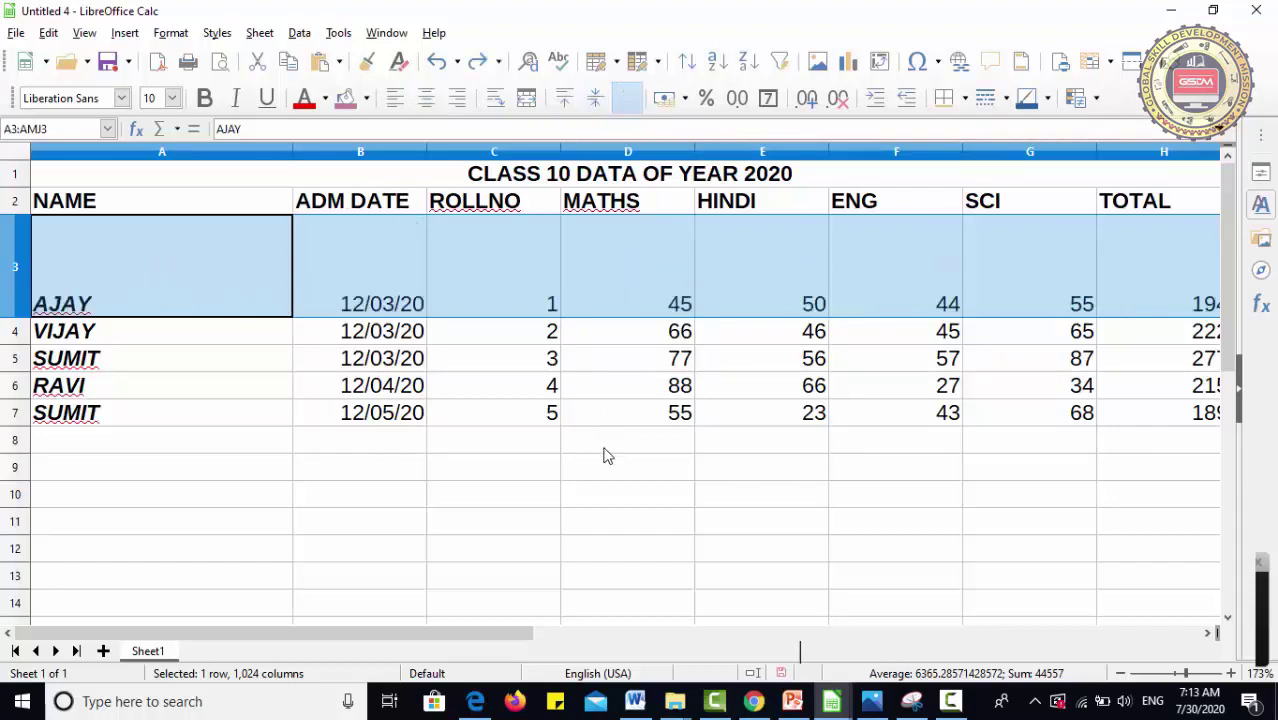
key("ctrl+z")
key("ctrl+z")
key("ctrl+z")
key("ctrl+z")
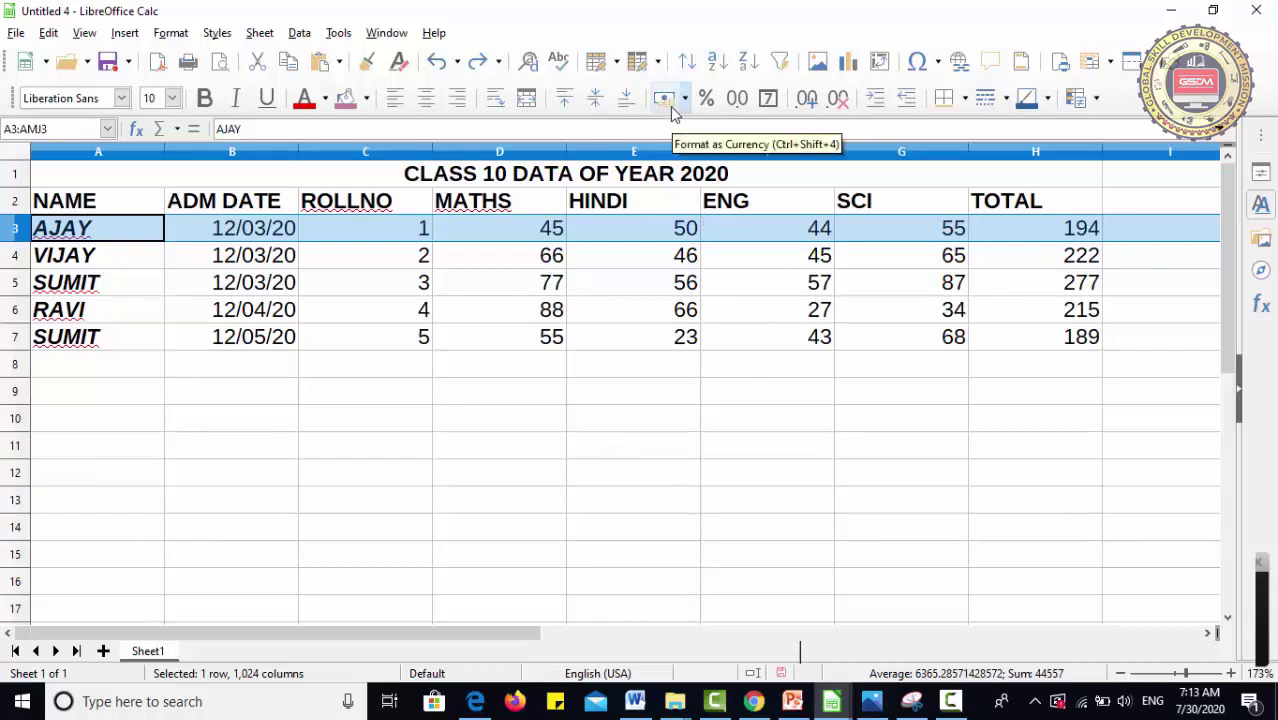
Step: Add a FEES column in I2:I7 with the values 200, 200, 200, 300 and 400
left_click(208, 460)
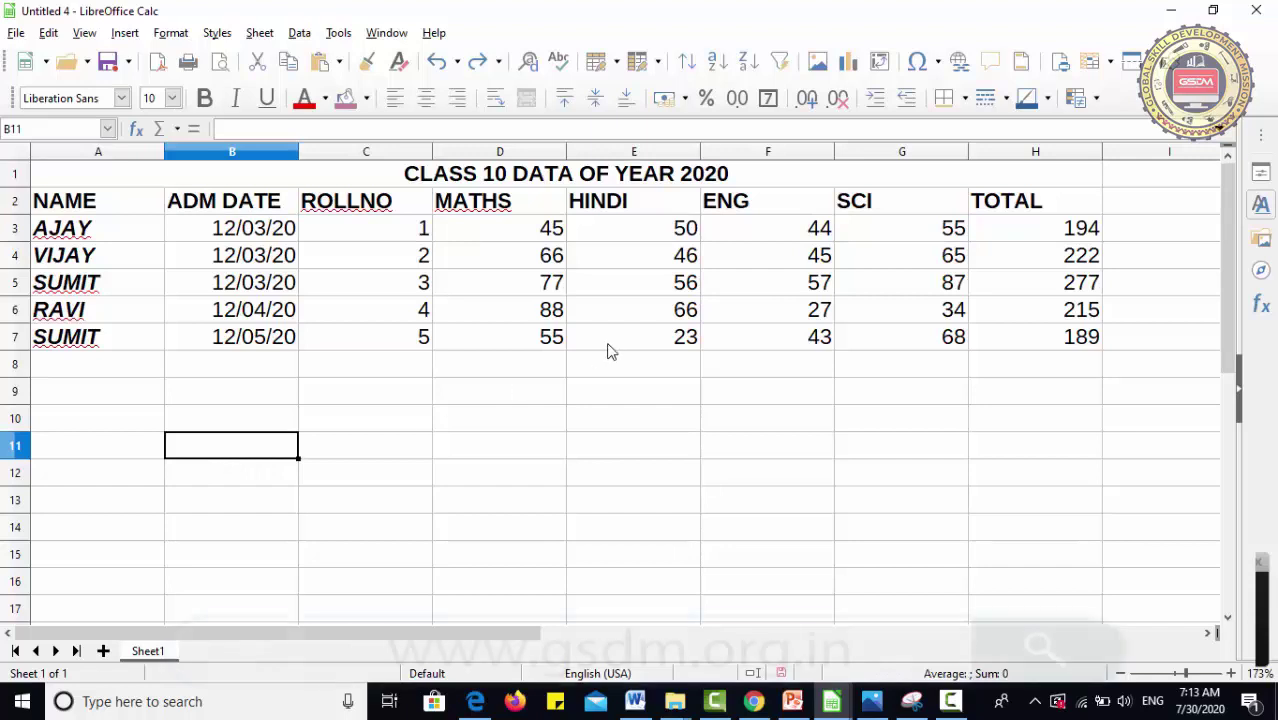
left_click(1160, 206)
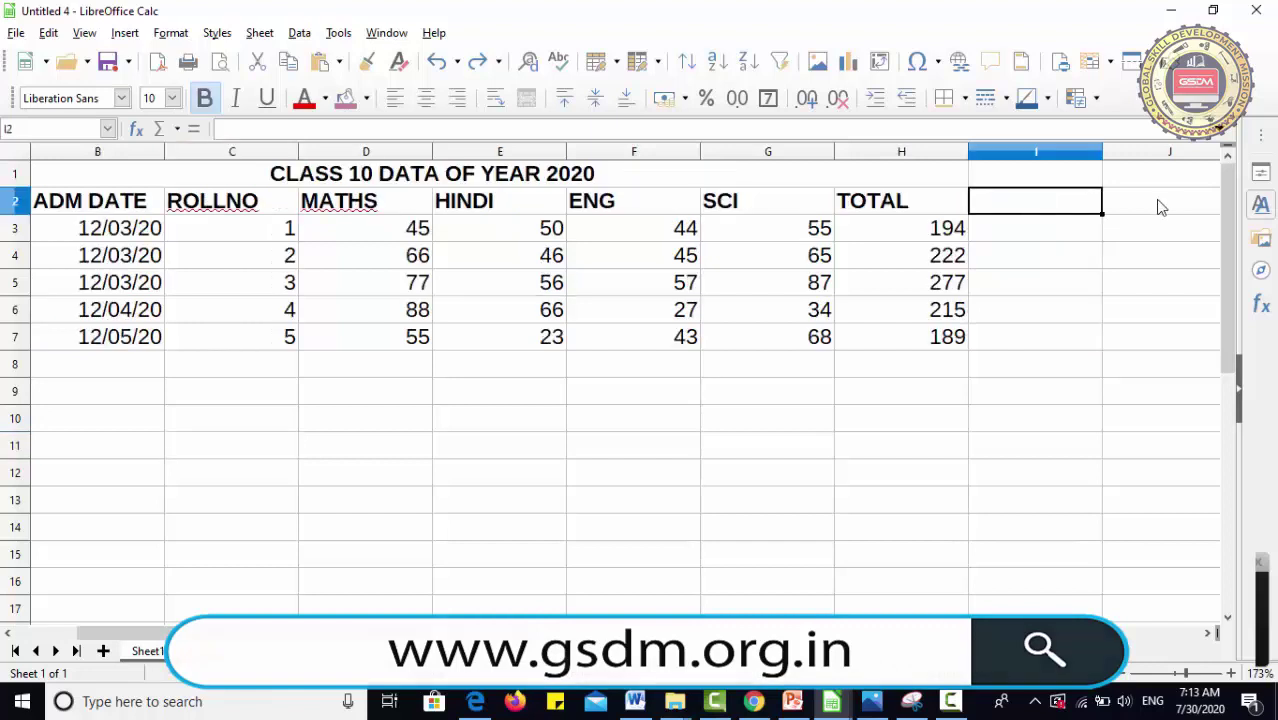
type("FEES 200 200 200 300 400")
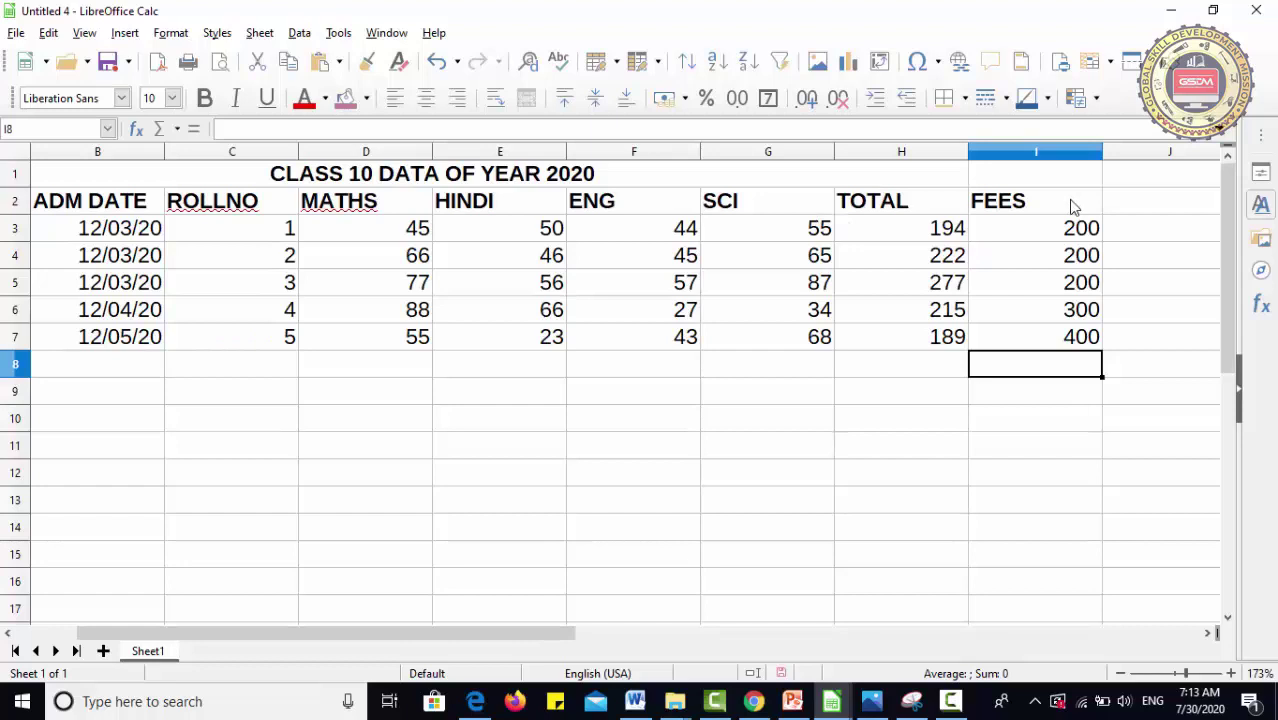
Step: Format the FEES column I2:I7 as currency using INR ₹ English (India)
left_click_drag(1071, 206, 1066, 345)
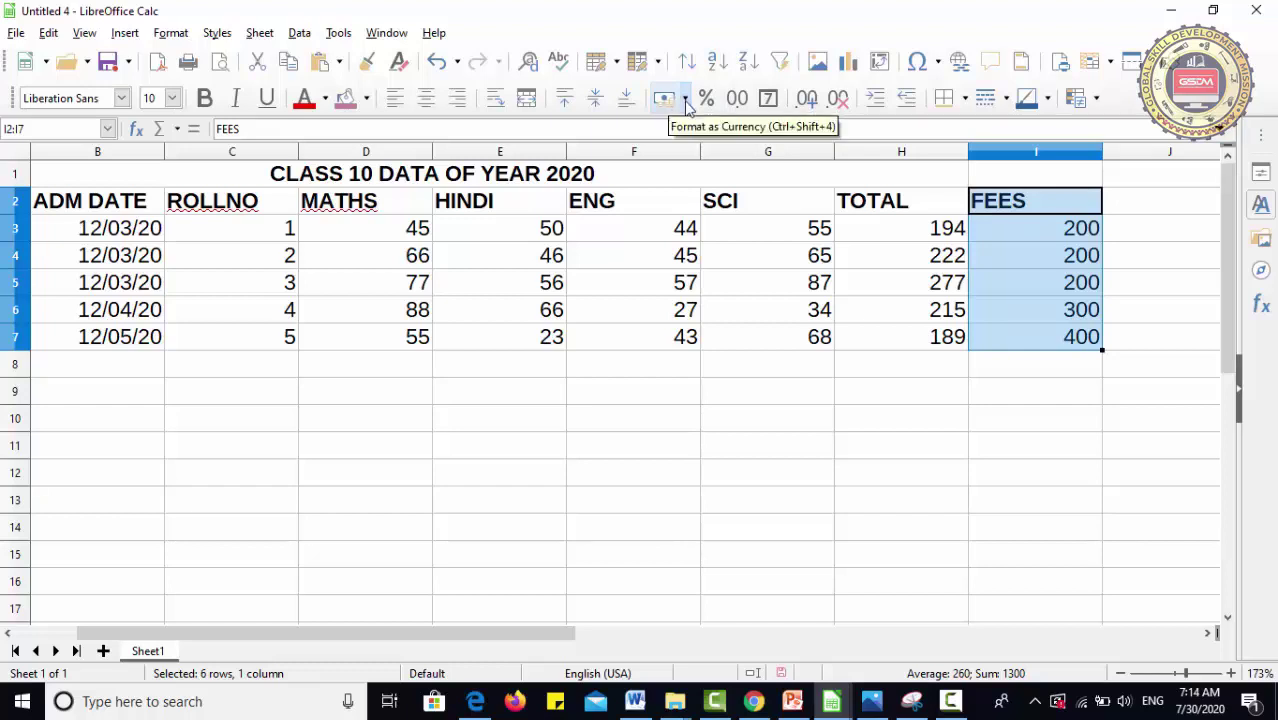
left_click(686, 99)
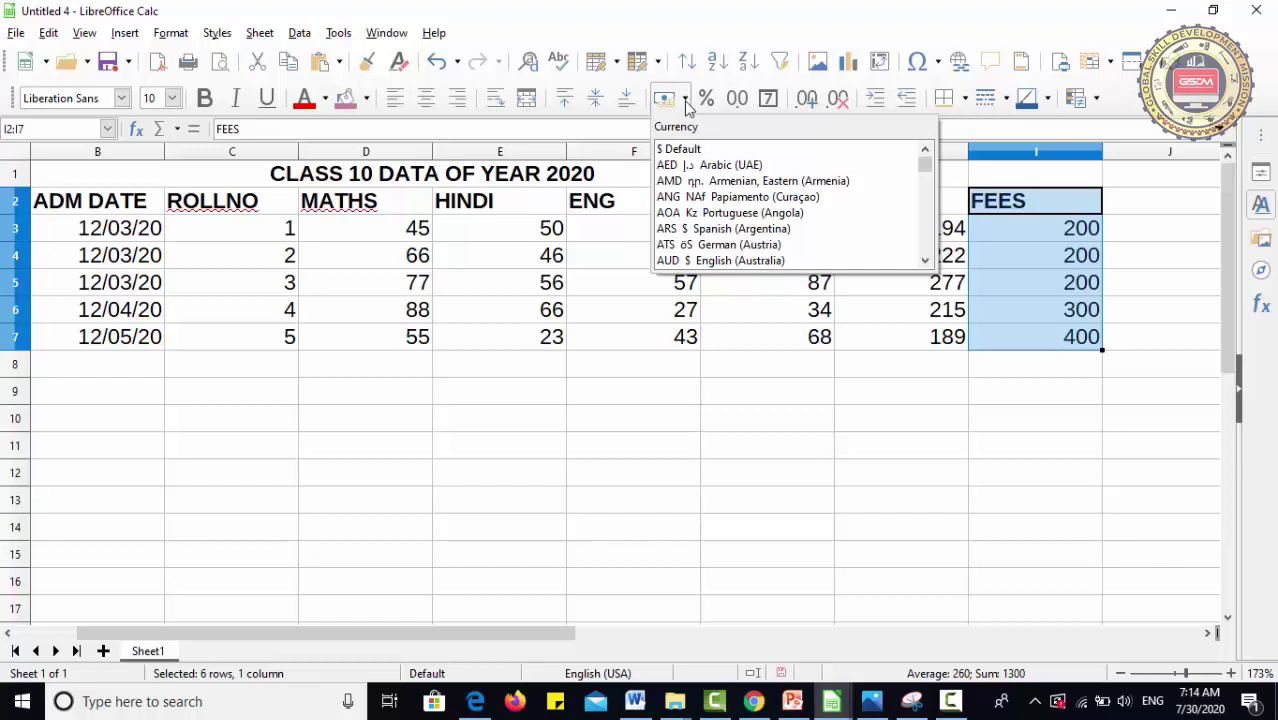
left_click_drag(924, 163, 926, 250)
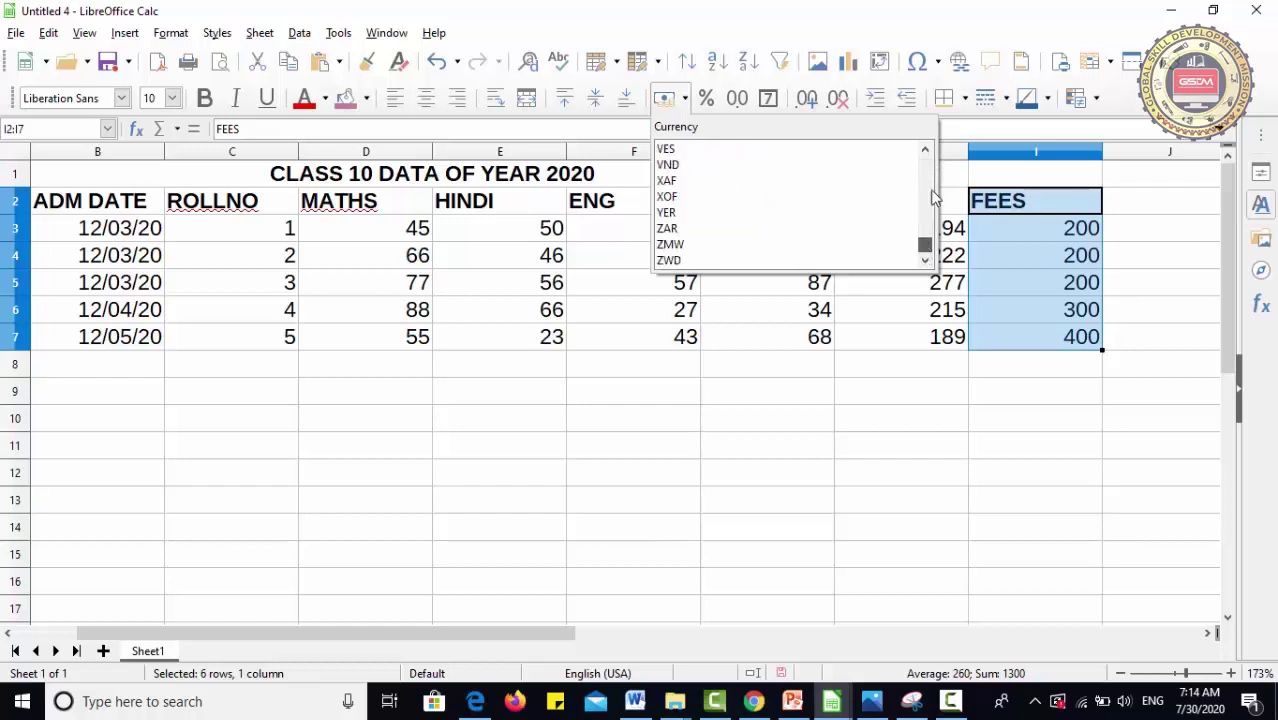
left_click_drag(932, 190, 933, 166)
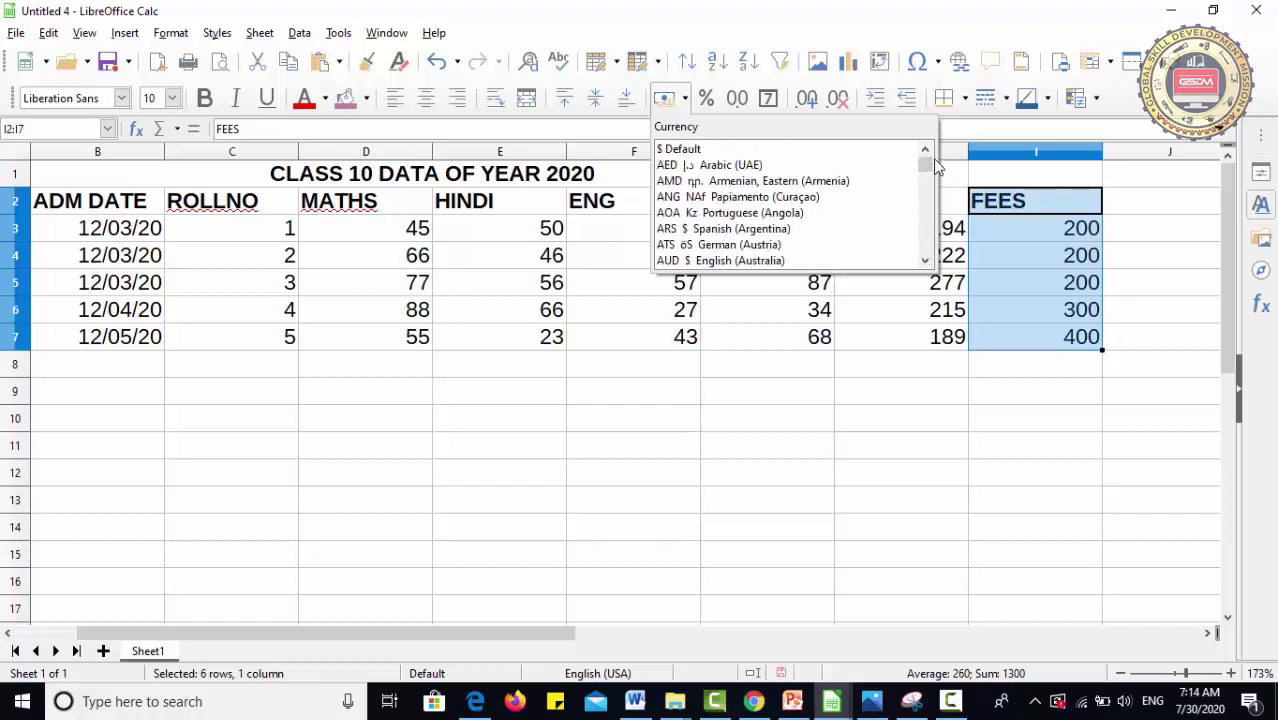
left_click(1235, 563)
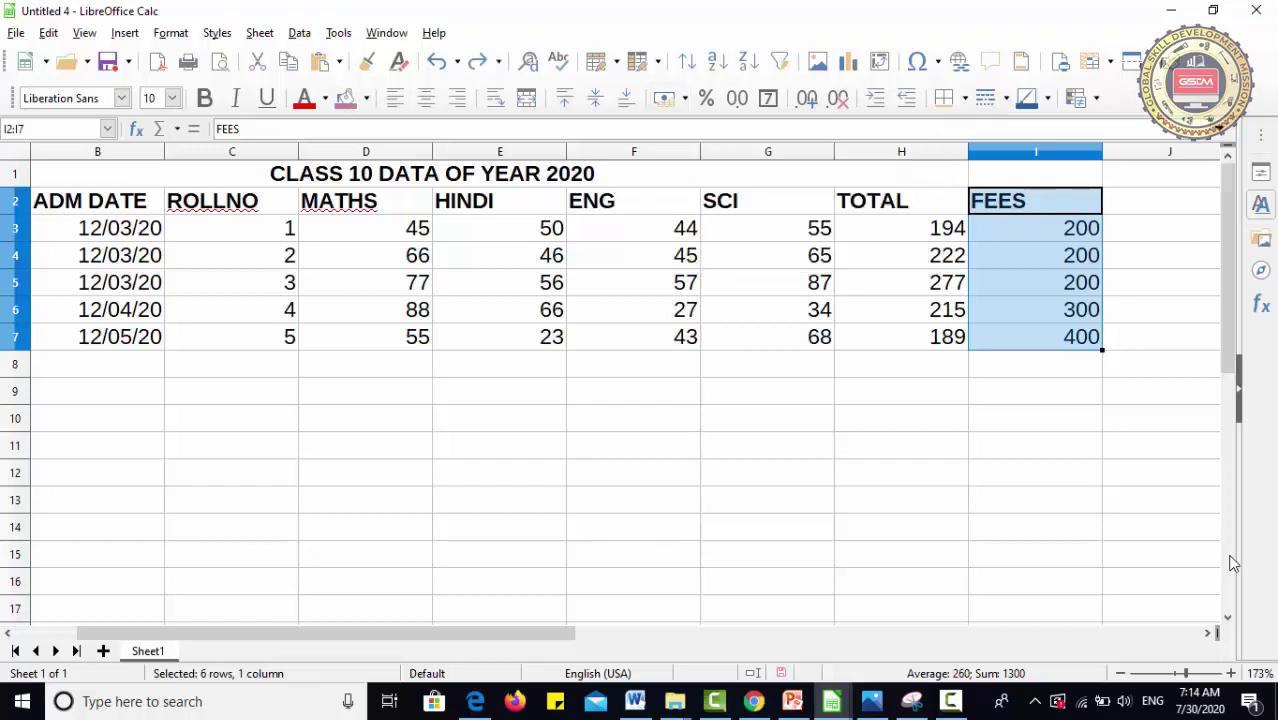
left_click(685, 98)
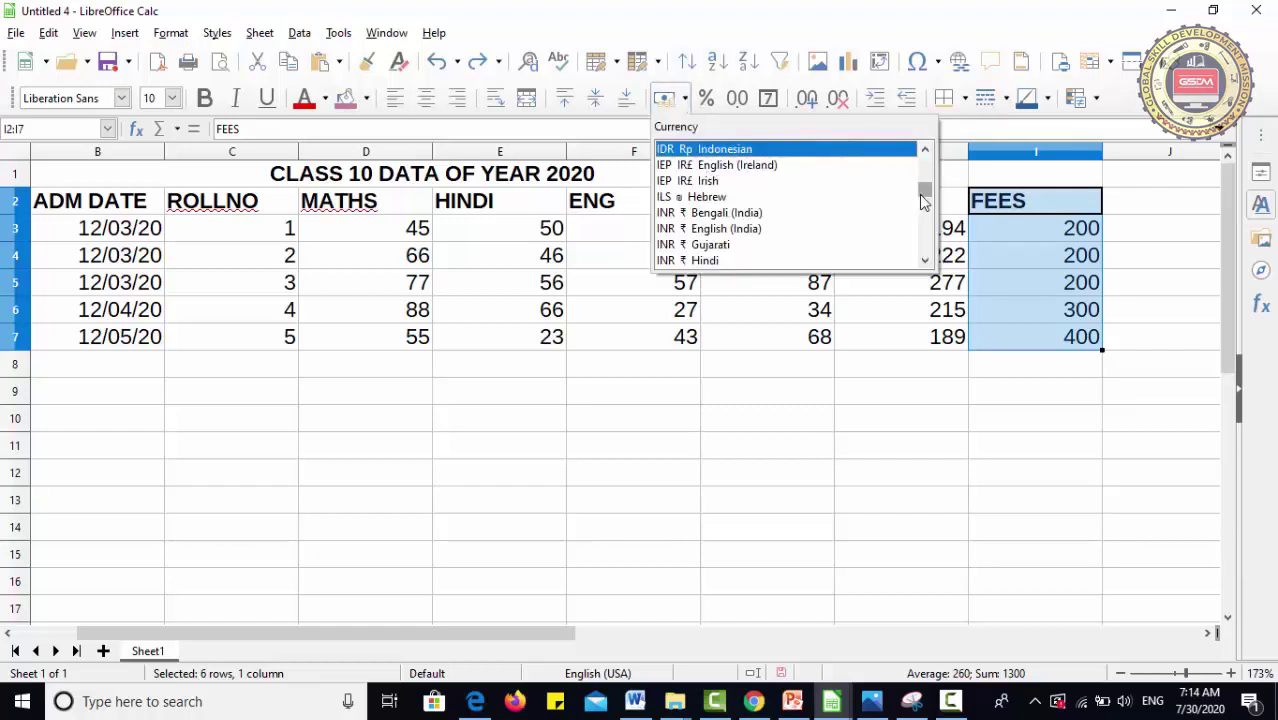
left_click(712, 230)
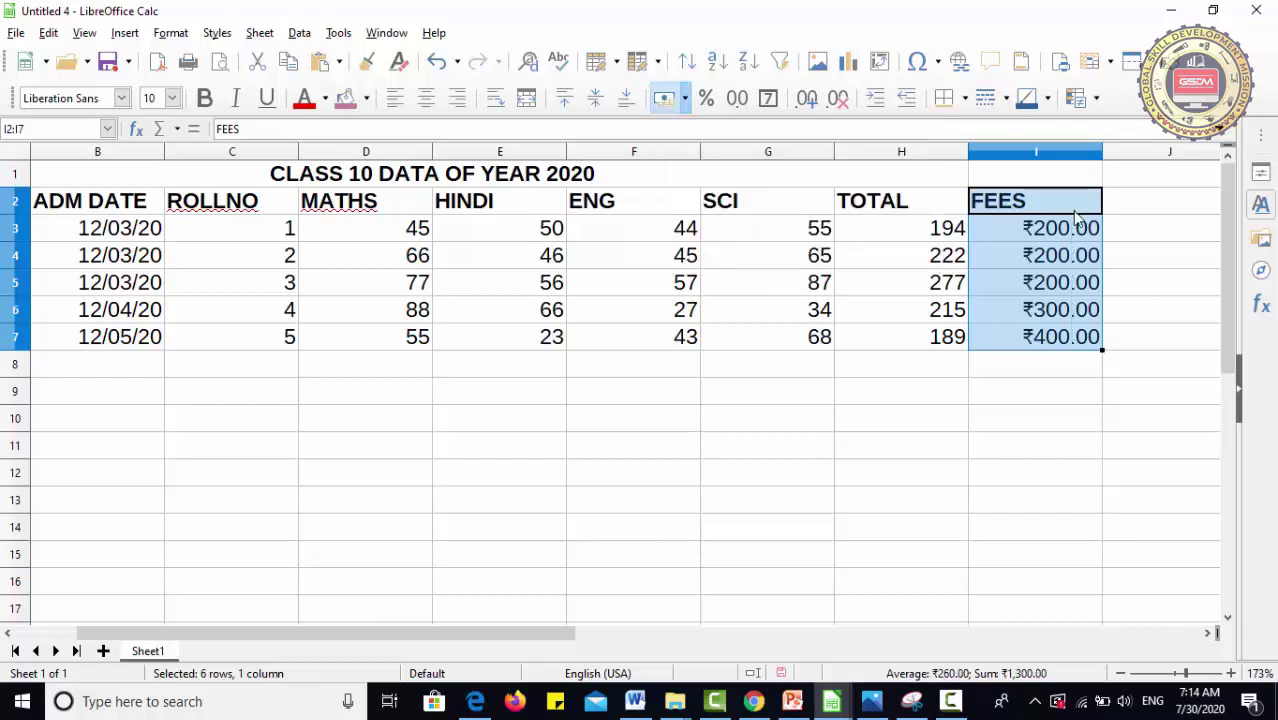
Step: Total the fees in I8 with the Sum function over I3:I7, and undo that formula
left_click(1050, 238)
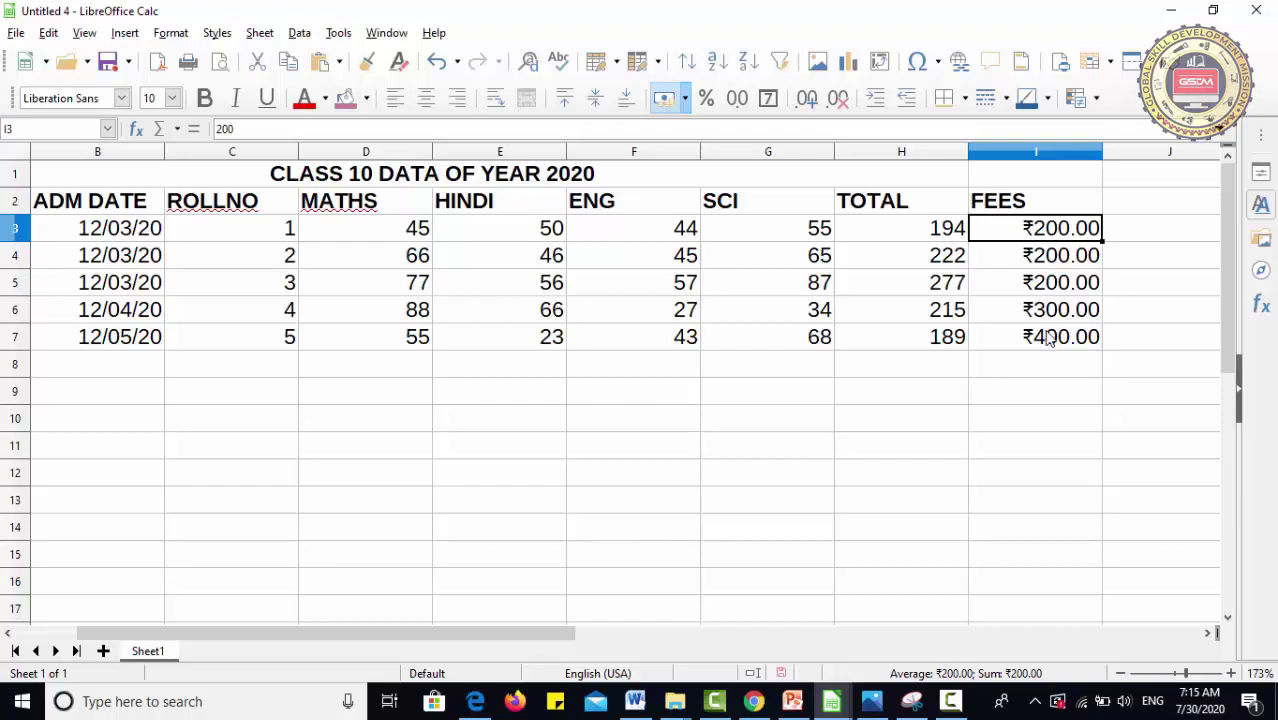
left_click(1048, 366)
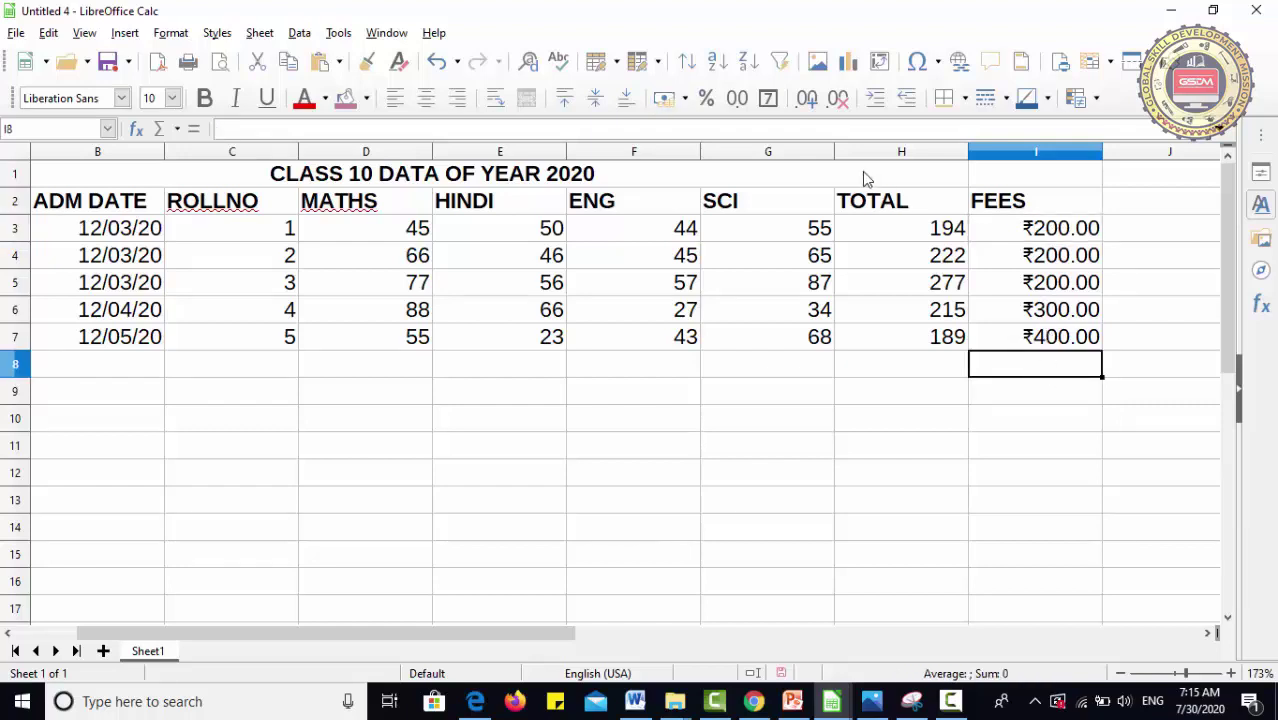
left_click(163, 136)
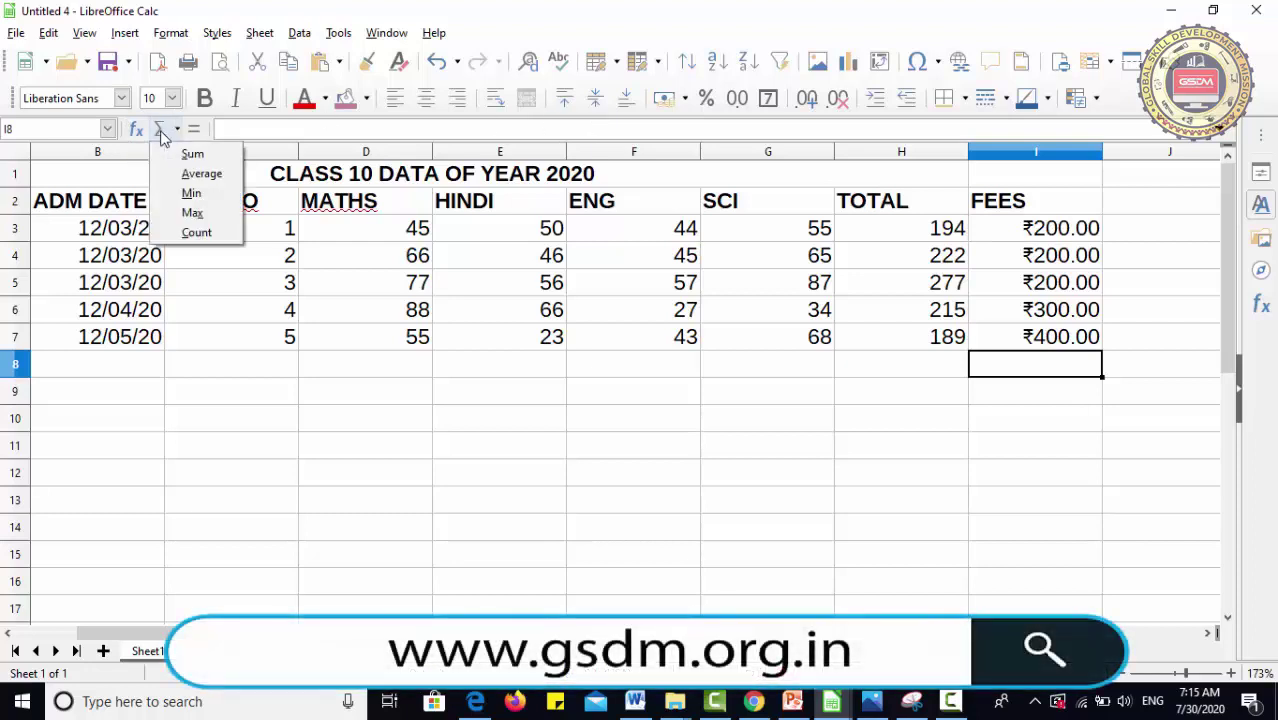
left_click(186, 150)
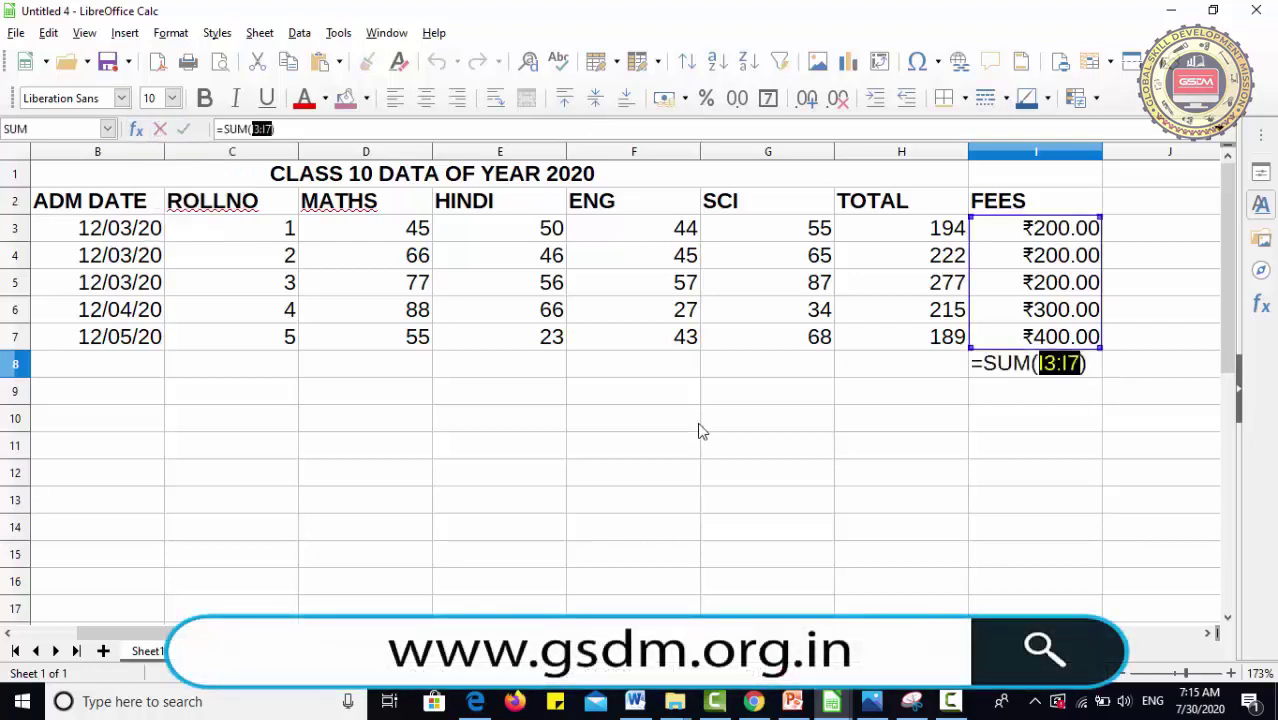
key("Return")
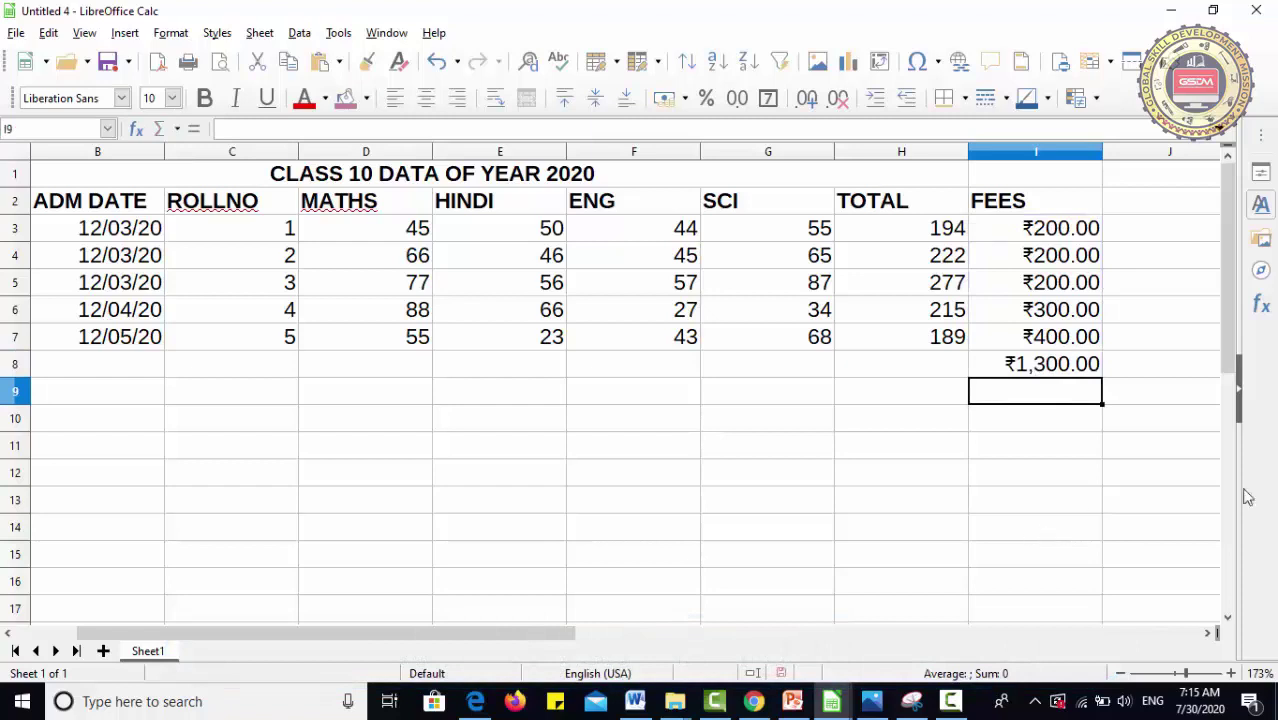
left_click(1095, 372)
key("ctrl+z")
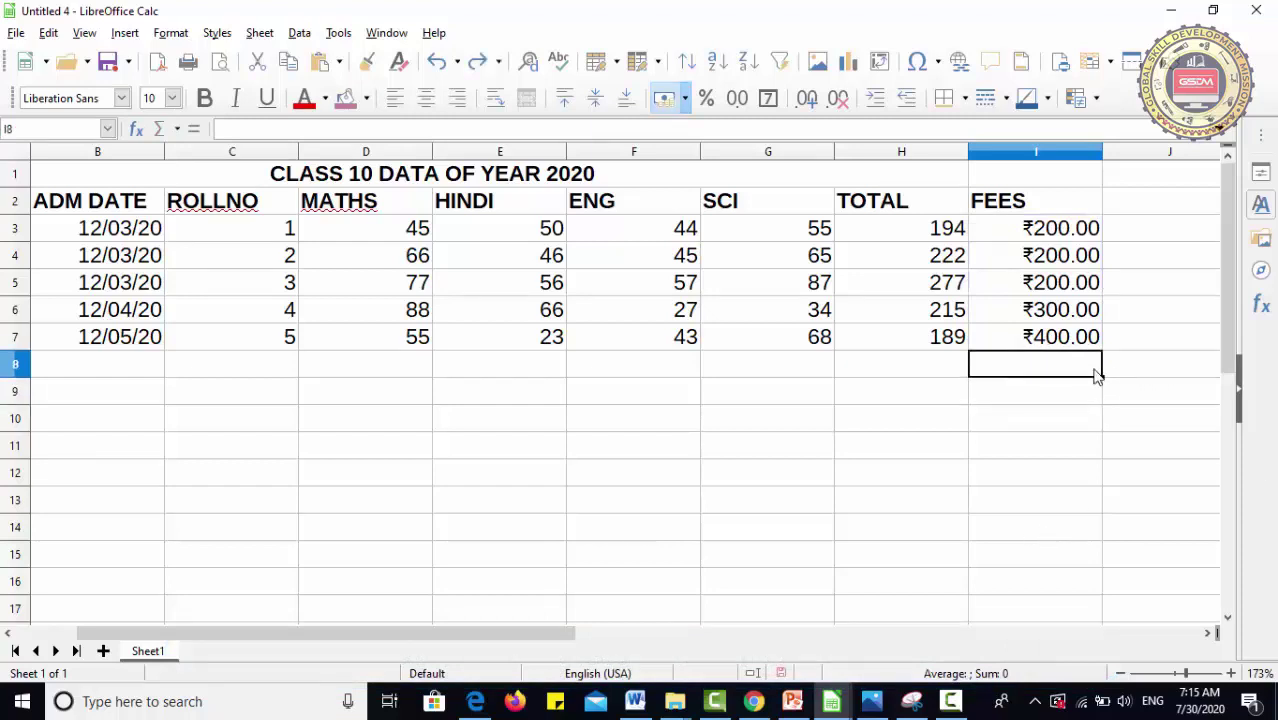
Step: Apply the percent format to the TOTAL values H3:H7 and switch it off again
left_click(760, 441)
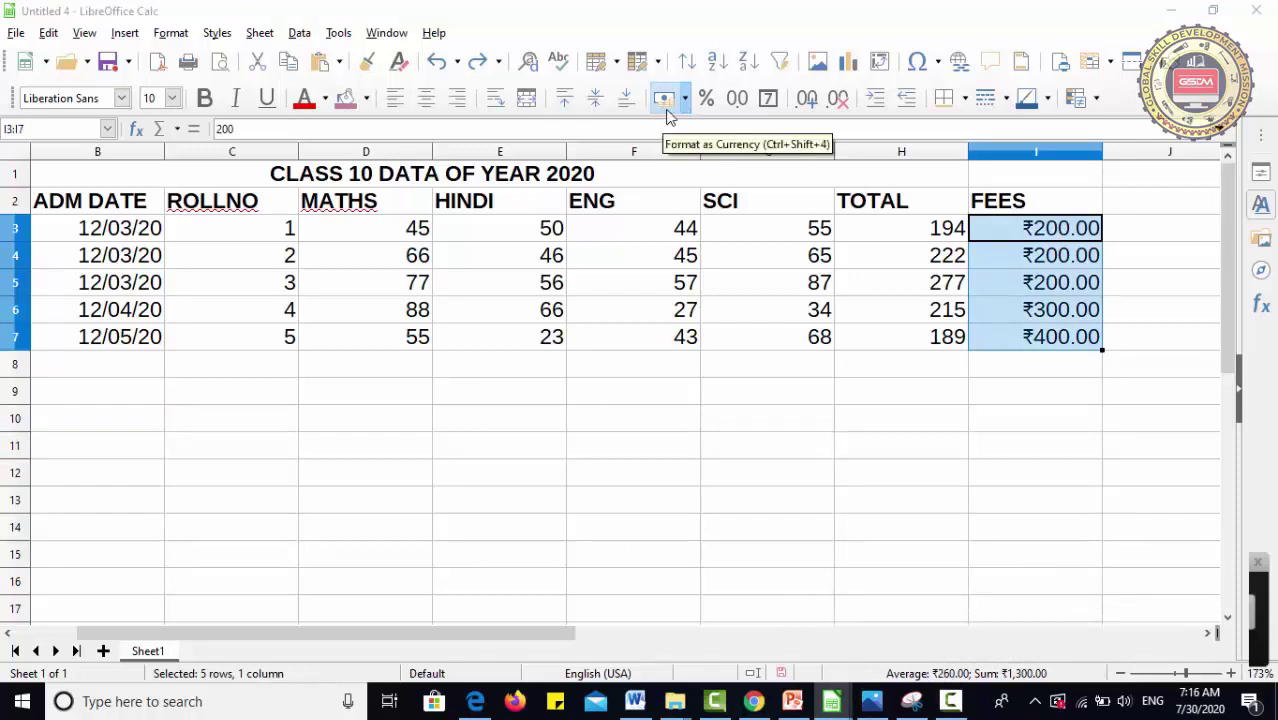
left_click(870, 425)
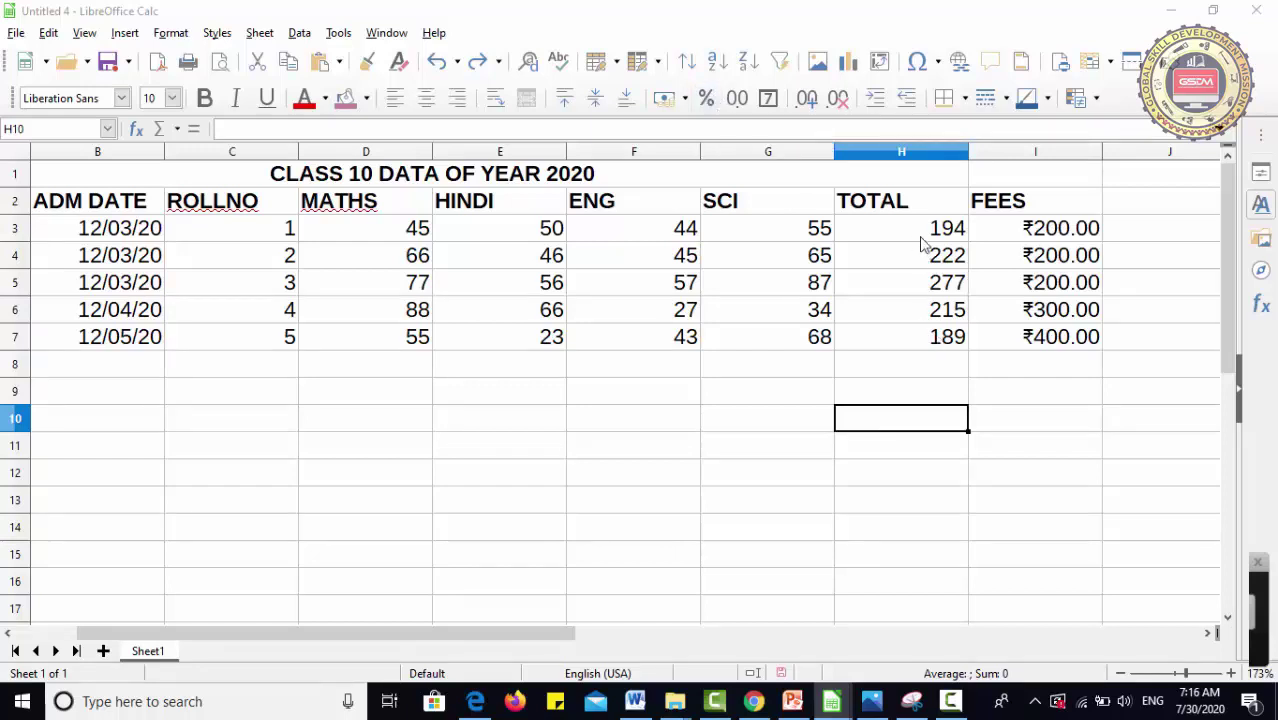
left_click_drag(919, 239, 911, 338)
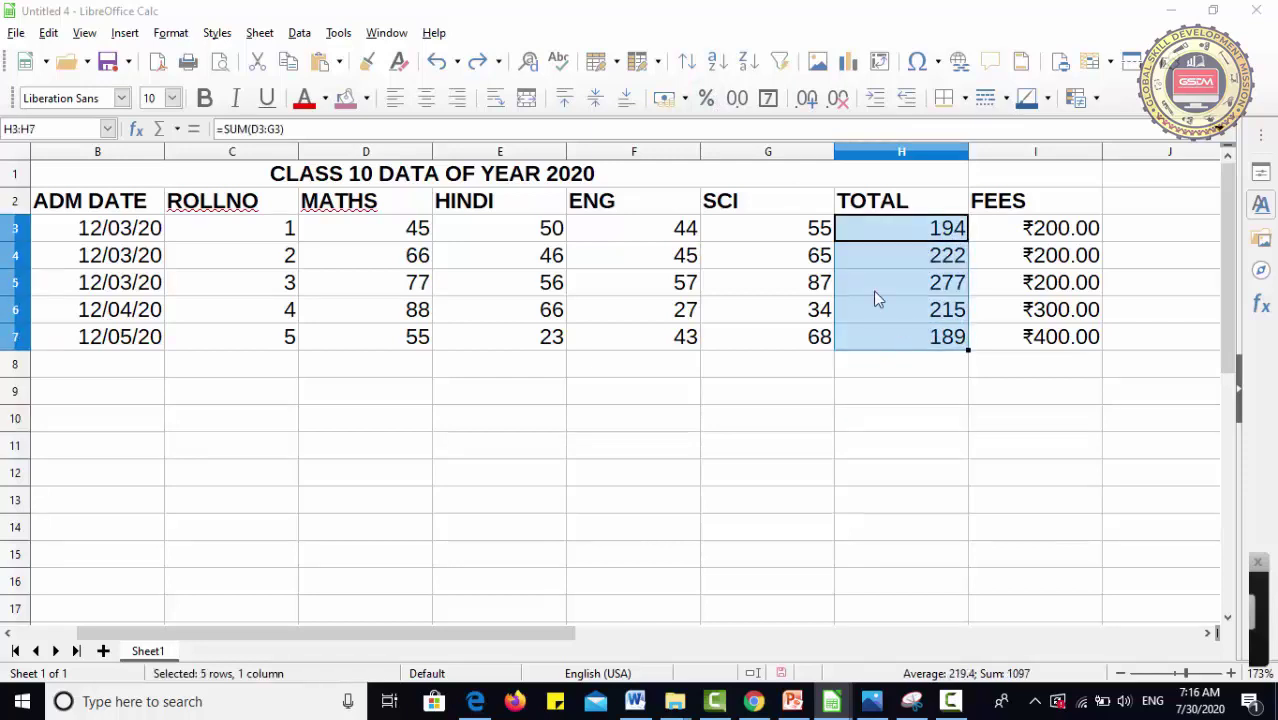
left_click(706, 100)
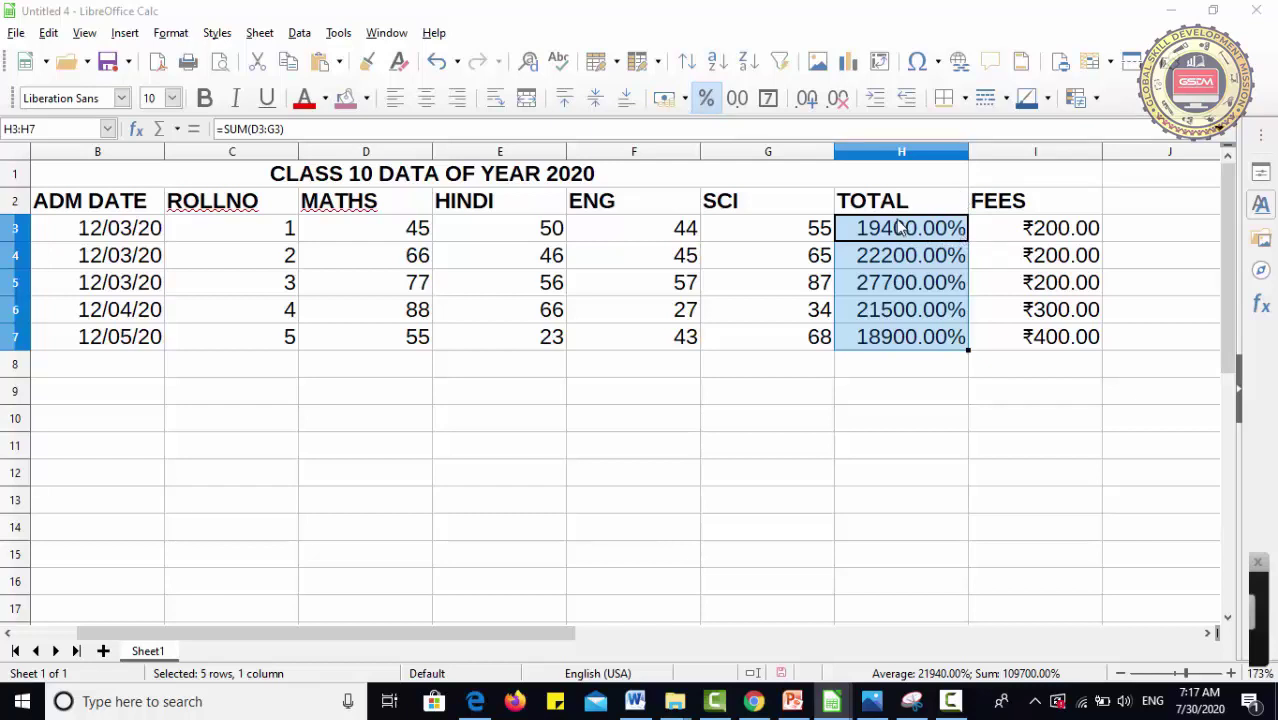
left_click(714, 101)
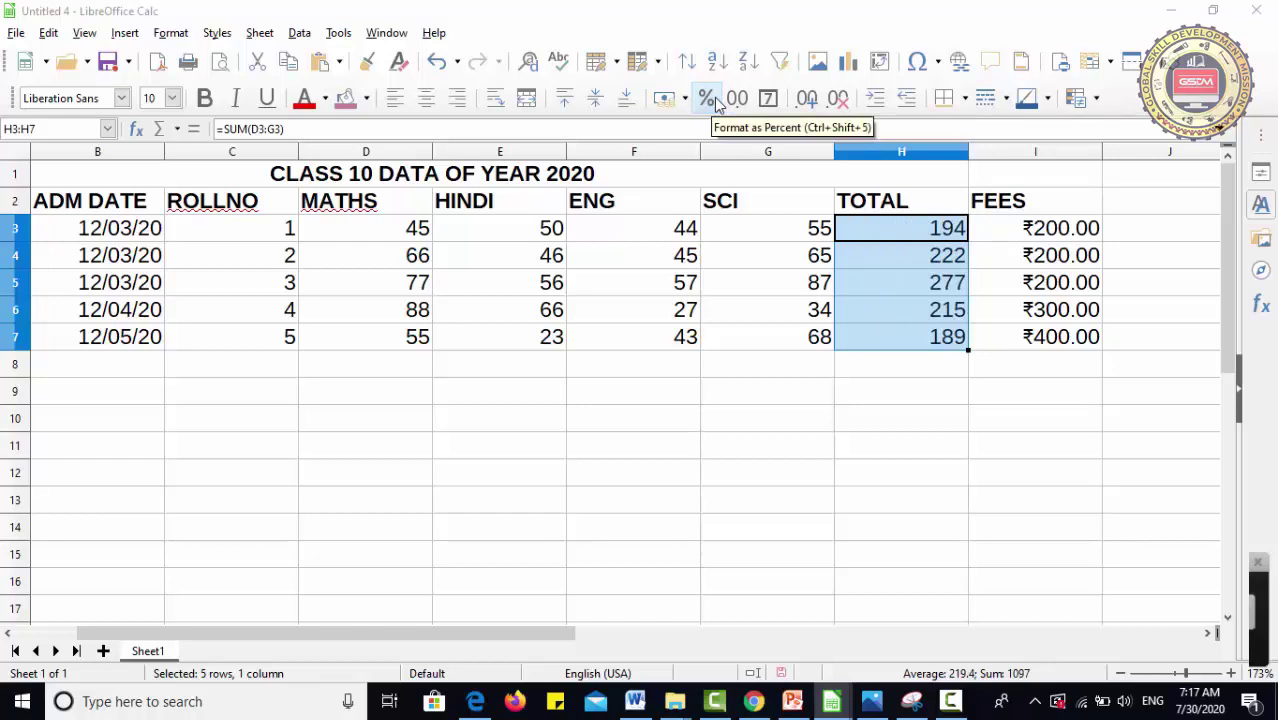
left_click(716, 104)
left_click(716, 104)
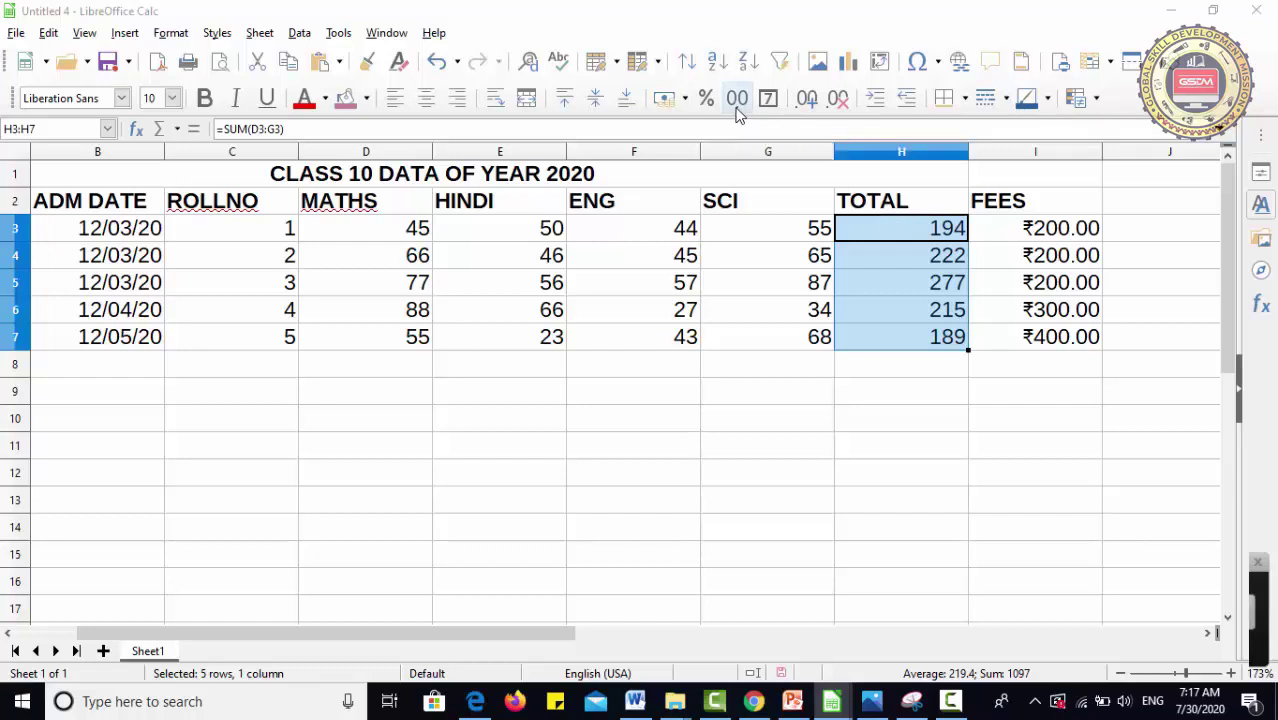
Step: Format the marks in D3:G7 as numbers with two decimals, and add three more decimal places
left_click_drag(357, 234, 784, 334)
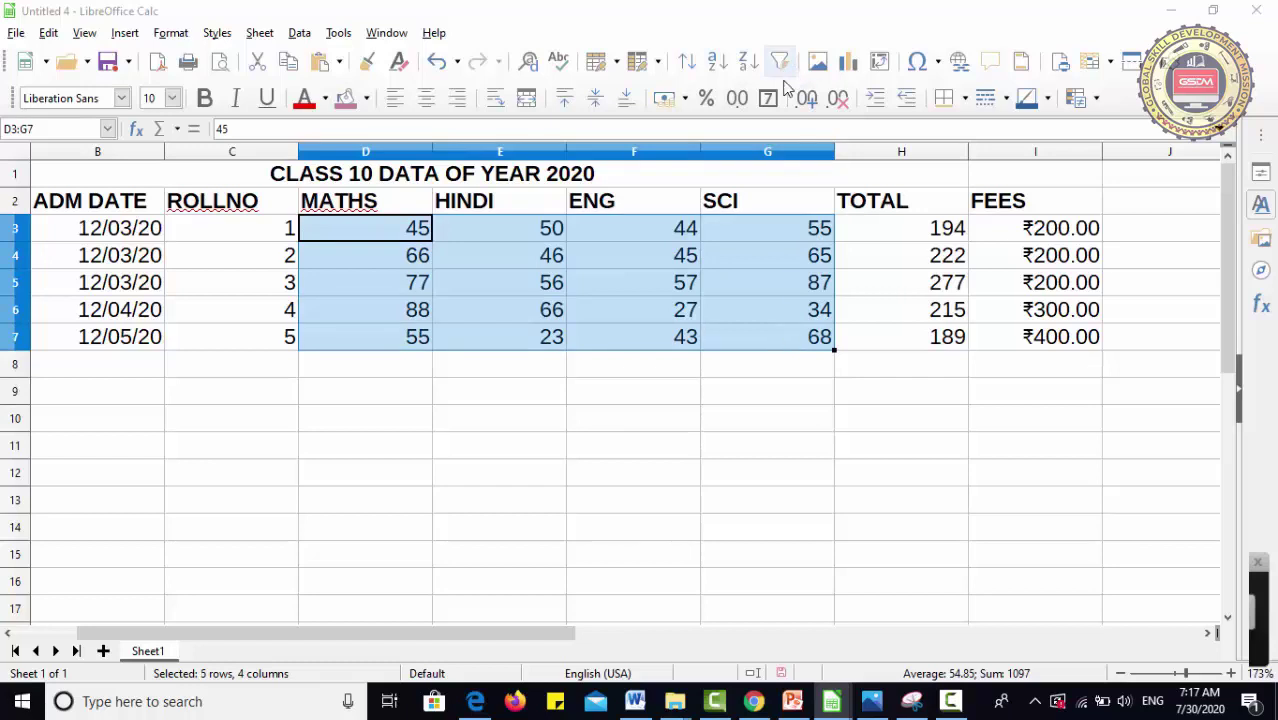
left_click(742, 111)
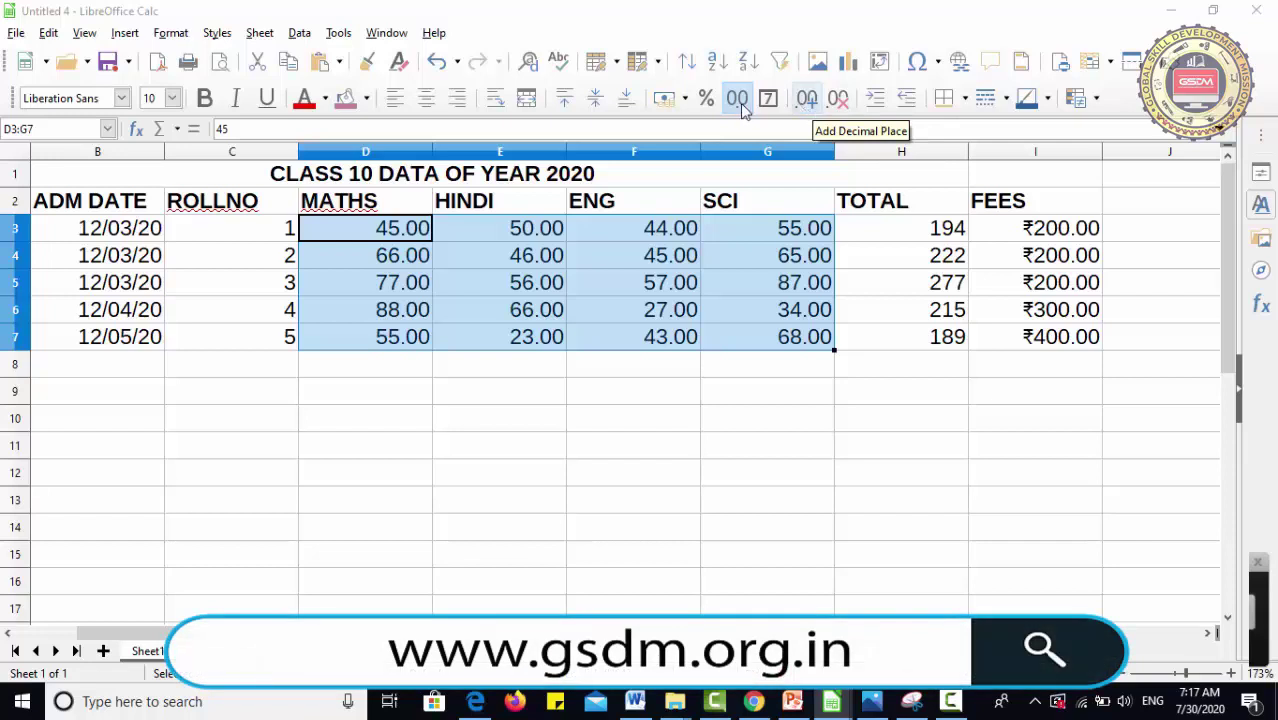
left_click(808, 98)
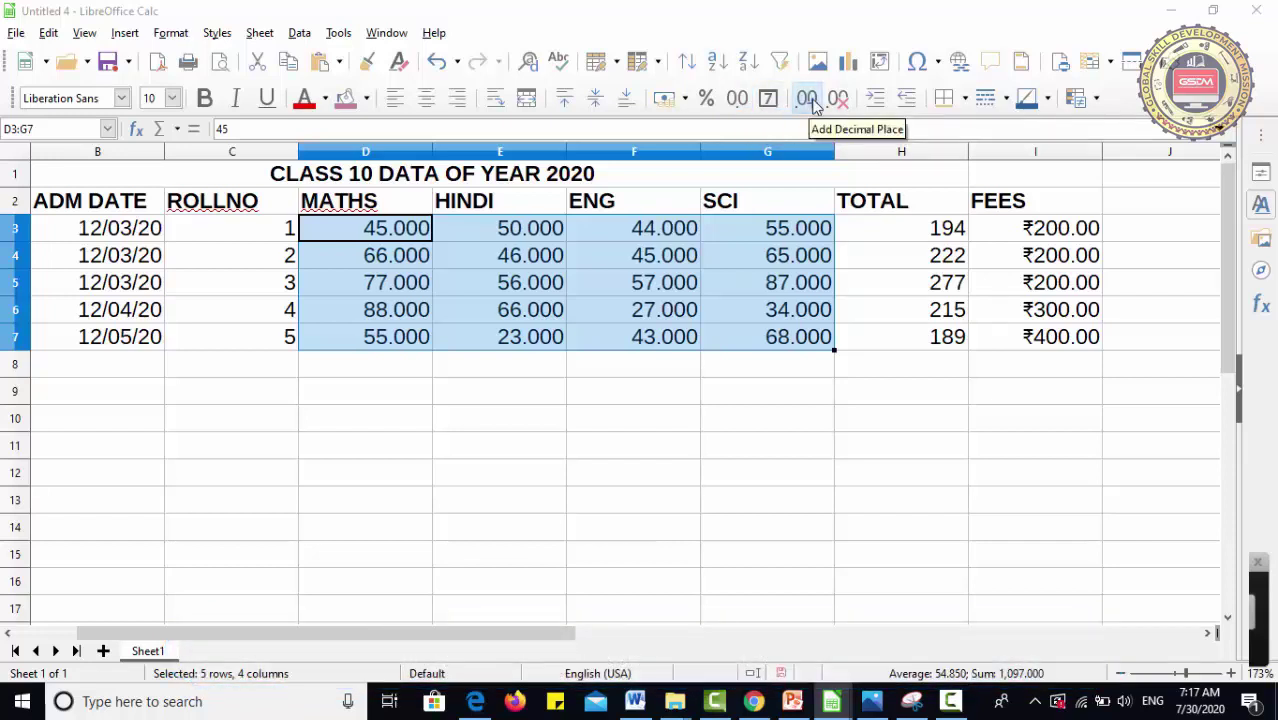
left_click(812, 101)
left_click(812, 101)
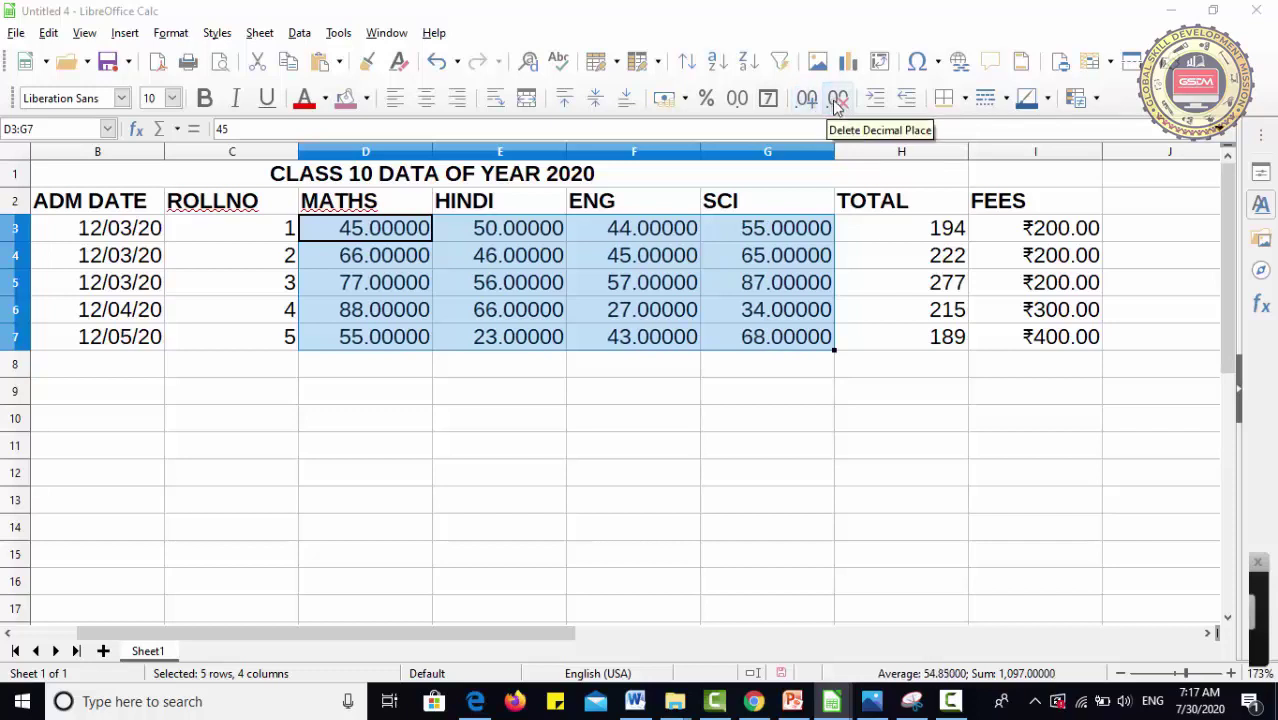
Step: Delete all five decimal places from the marks in D3:G7 so they show as whole numbers
left_click(840, 99)
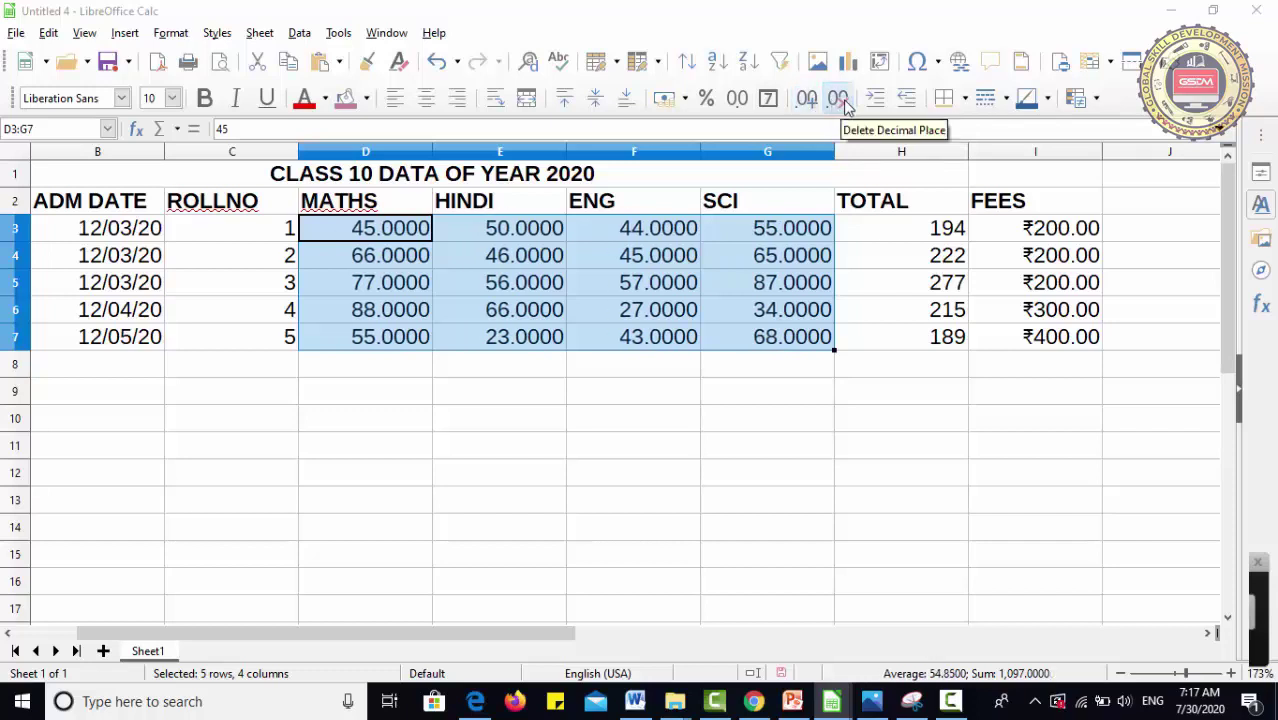
left_click(840, 99)
left_click(840, 99)
left_click(842, 102)
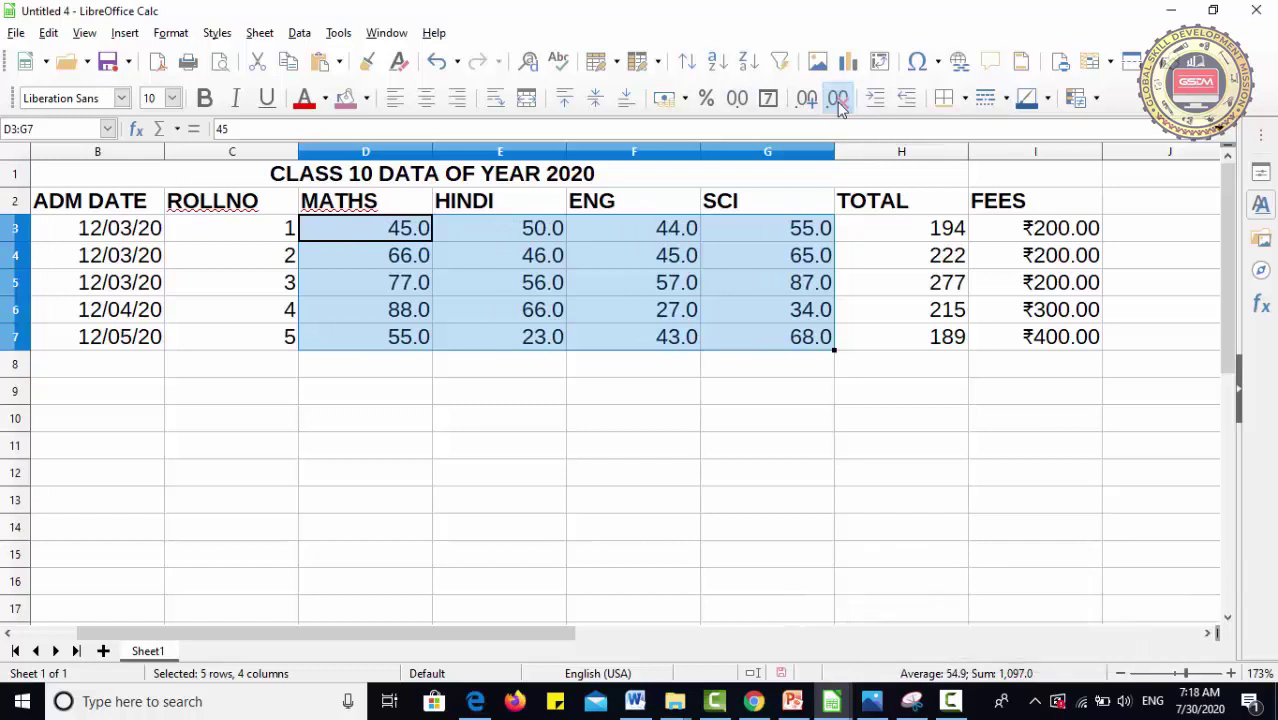
left_click(840, 100)
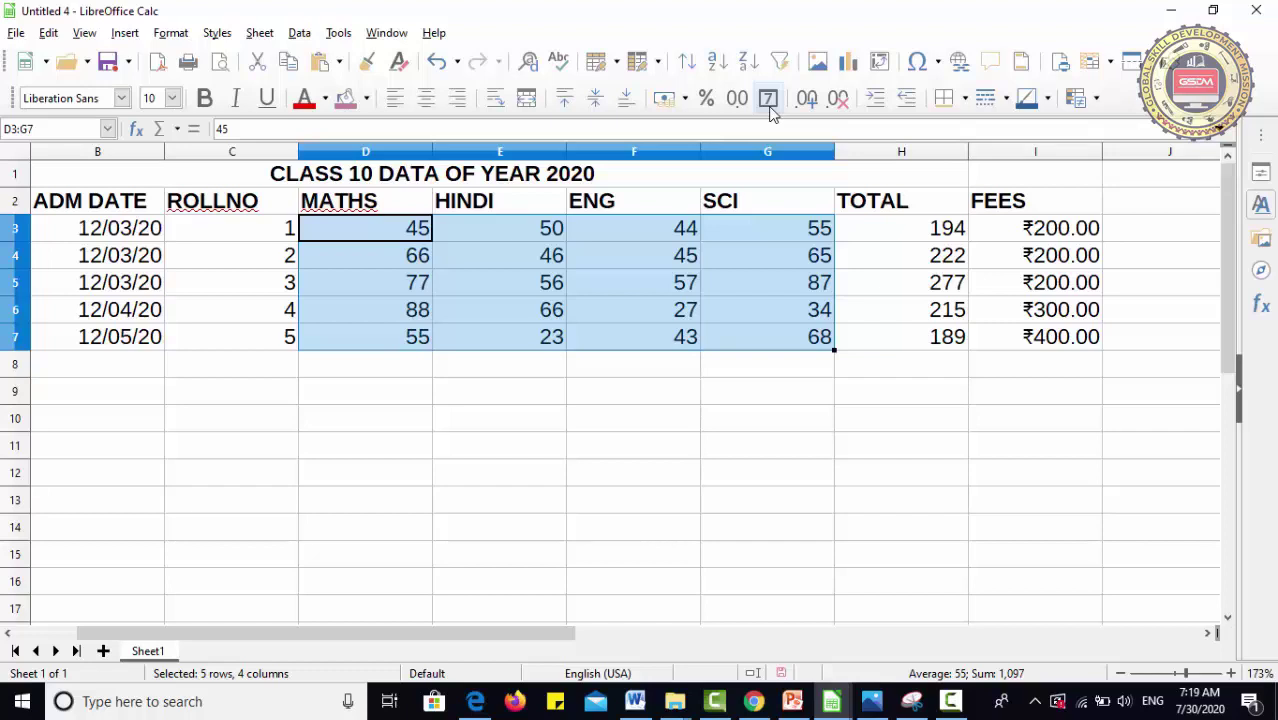
Step: Turn the date format off for the ADM DATE values B3:B7 and reapply it
left_click(100, 233)
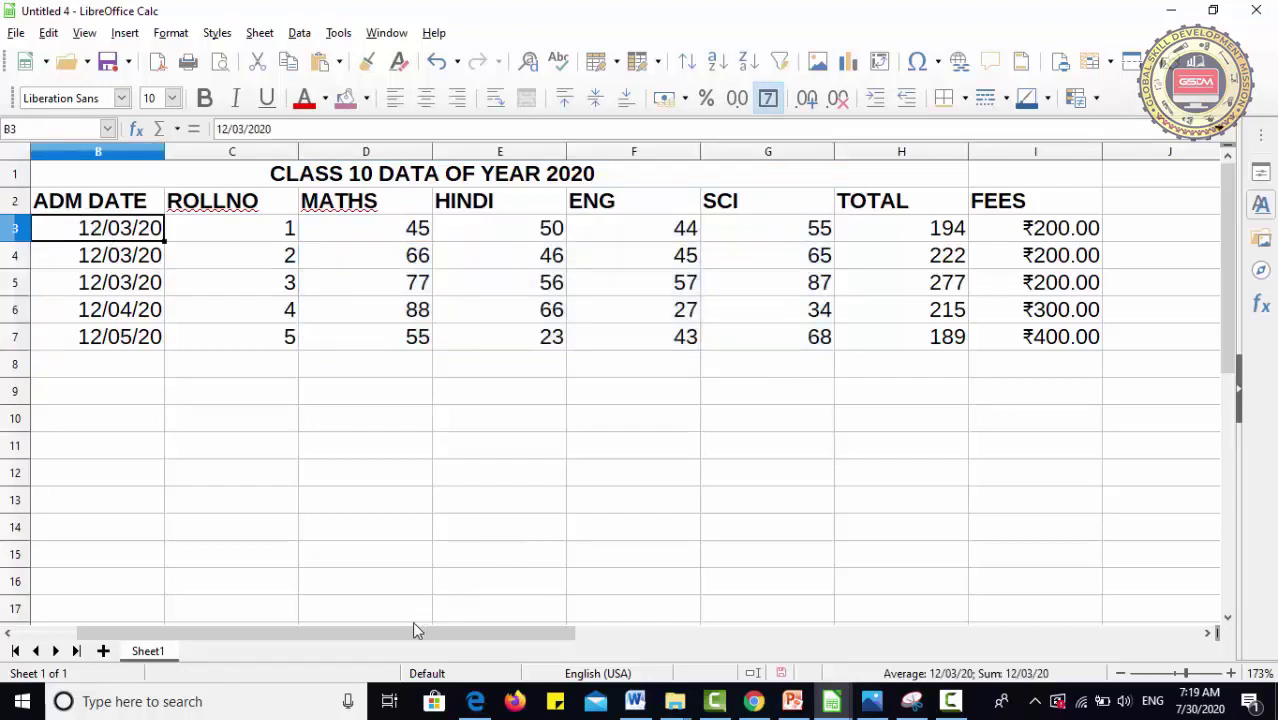
left_click_drag(418, 631, 372, 630)
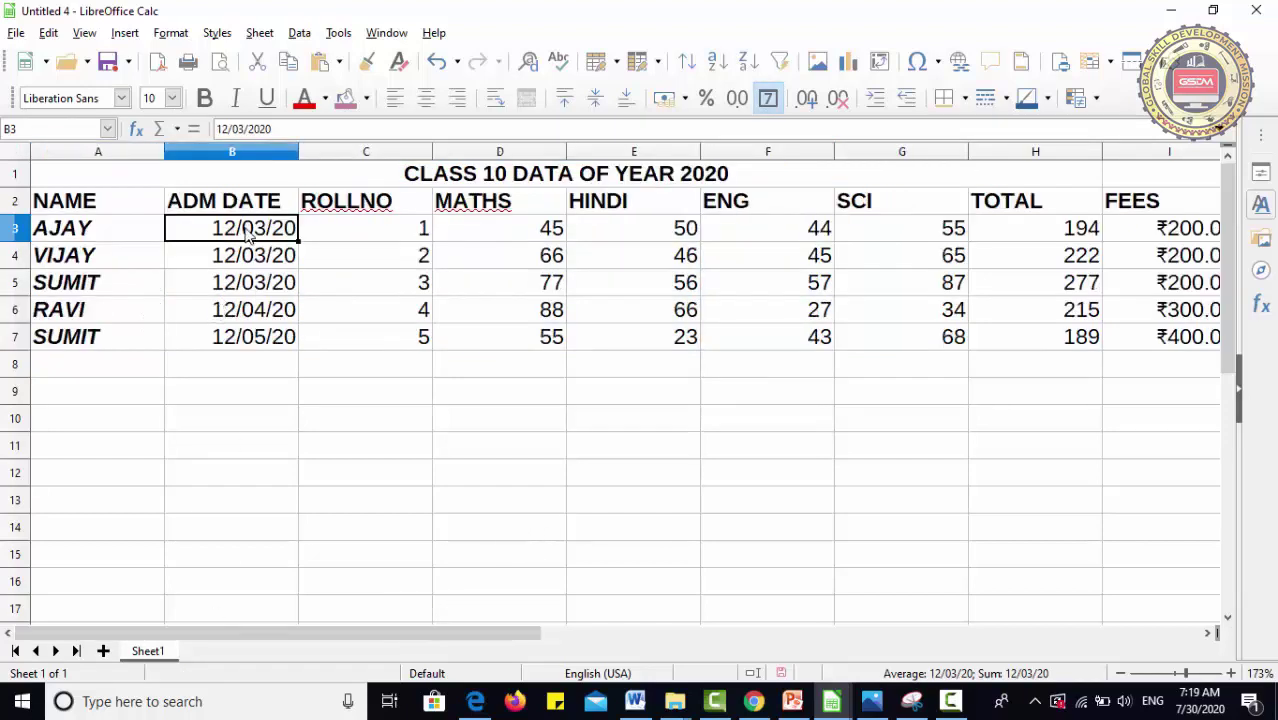
left_click_drag(250, 240, 243, 336)
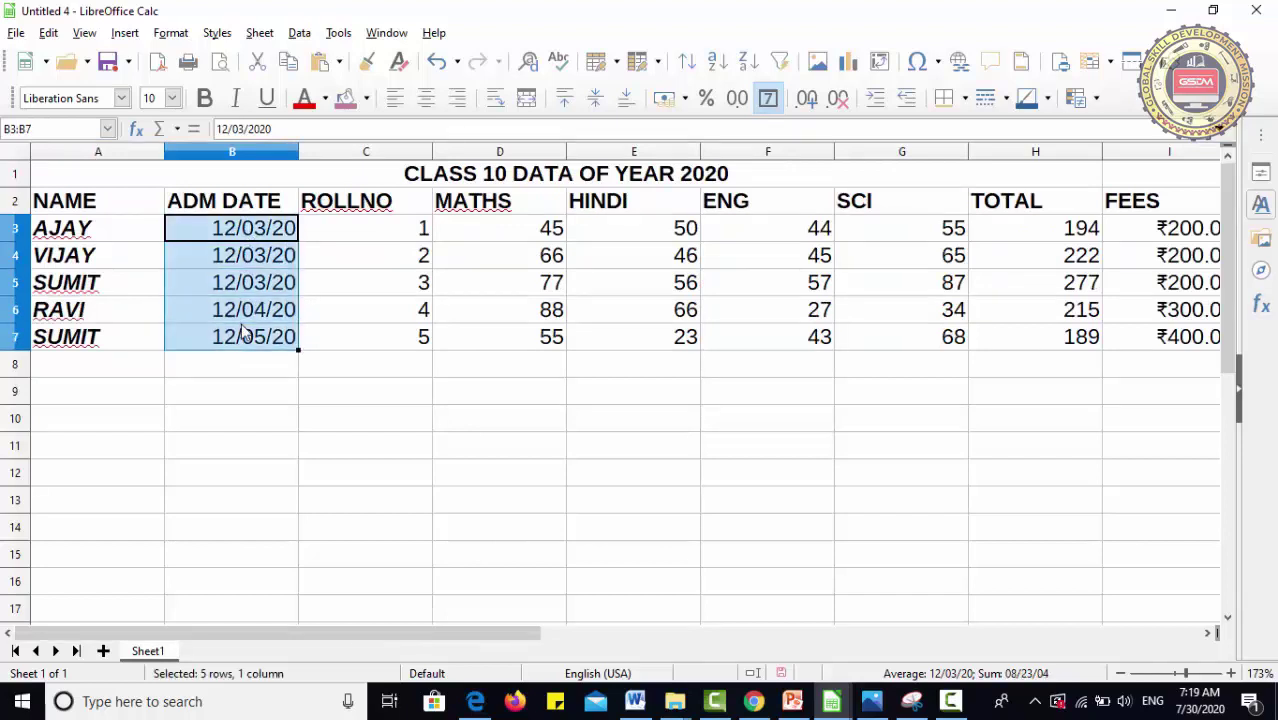
left_click(769, 104)
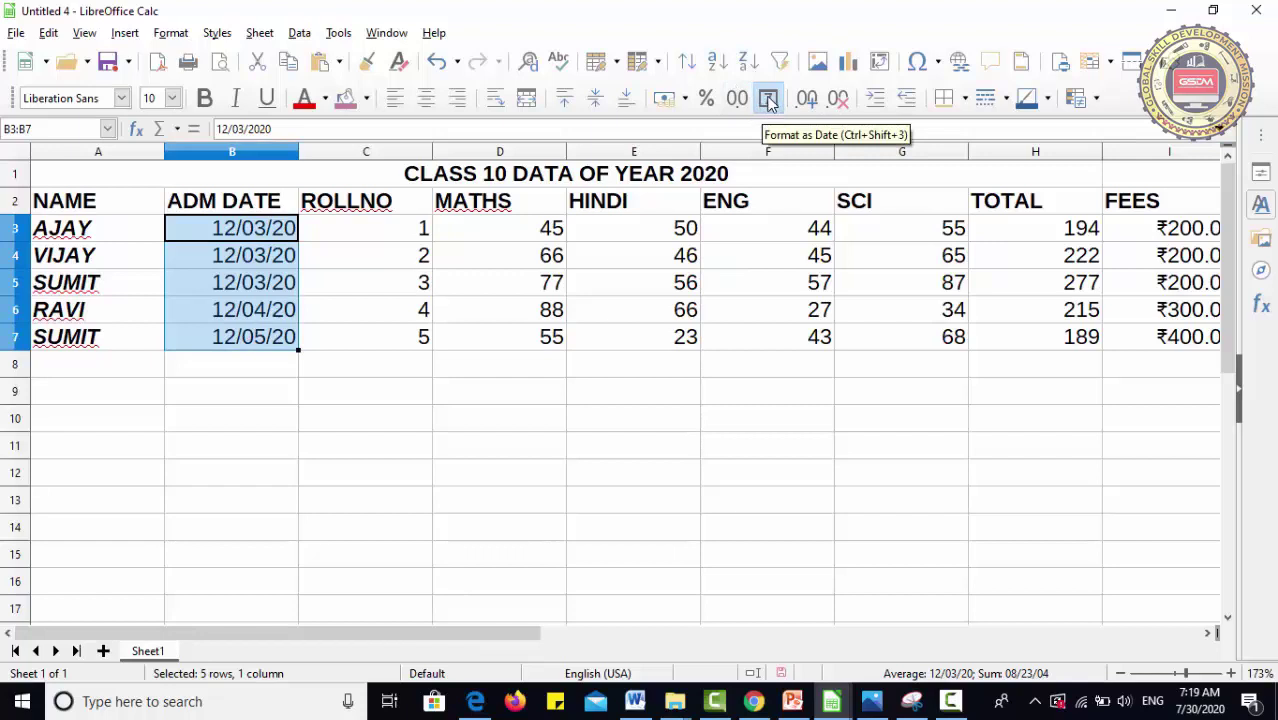
left_click(769, 100)
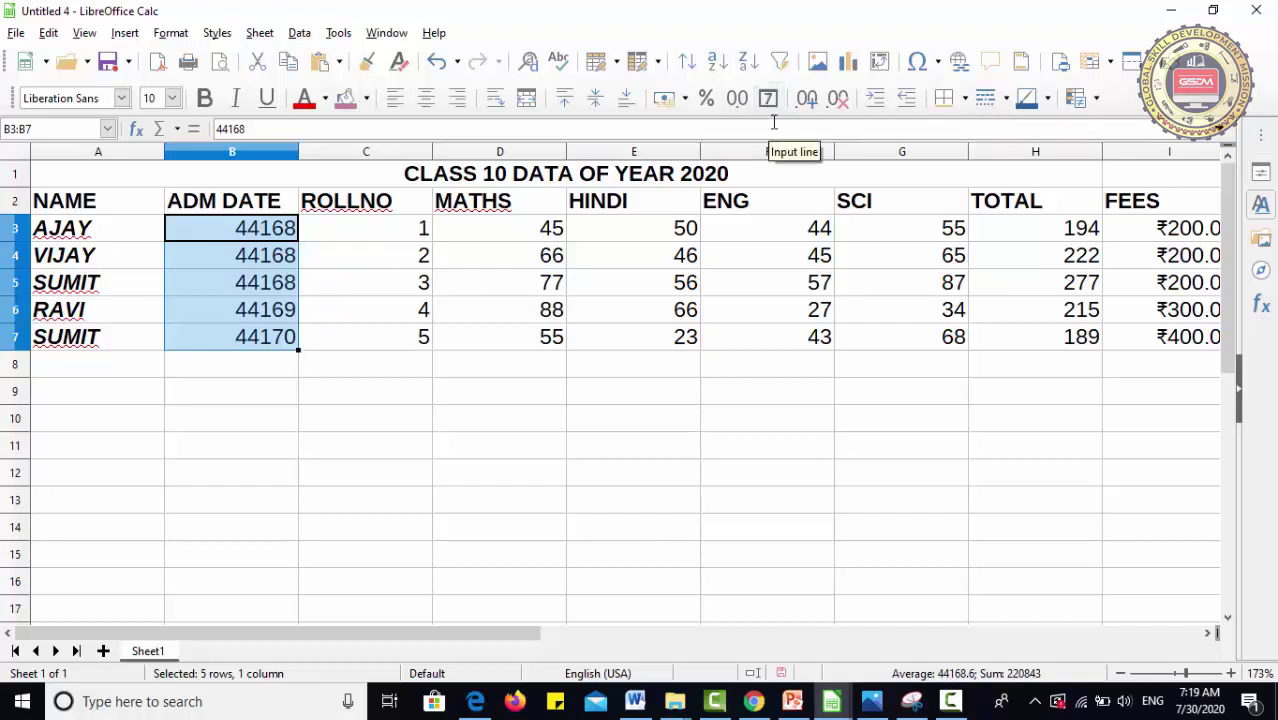
left_click(769, 104)
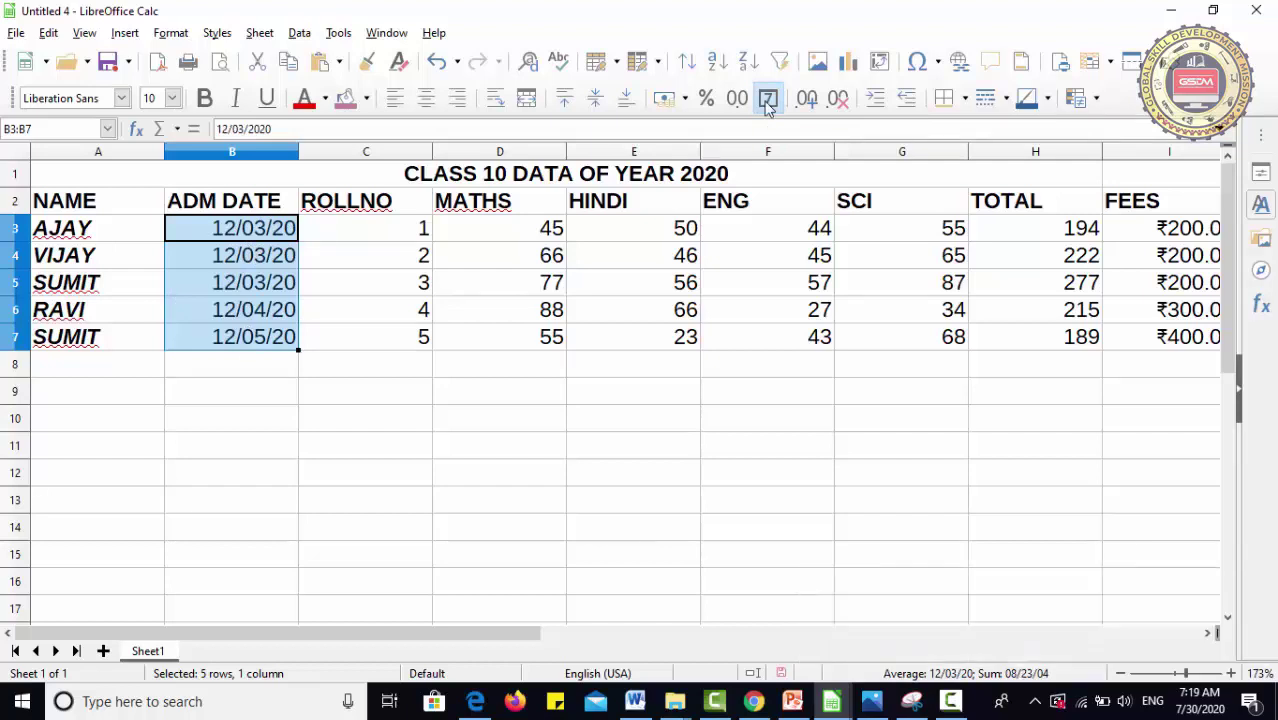
Step: Enter the date 12/06/2020 in C12 and switch off its date format
left_click(370, 418)
left_click(407, 483)
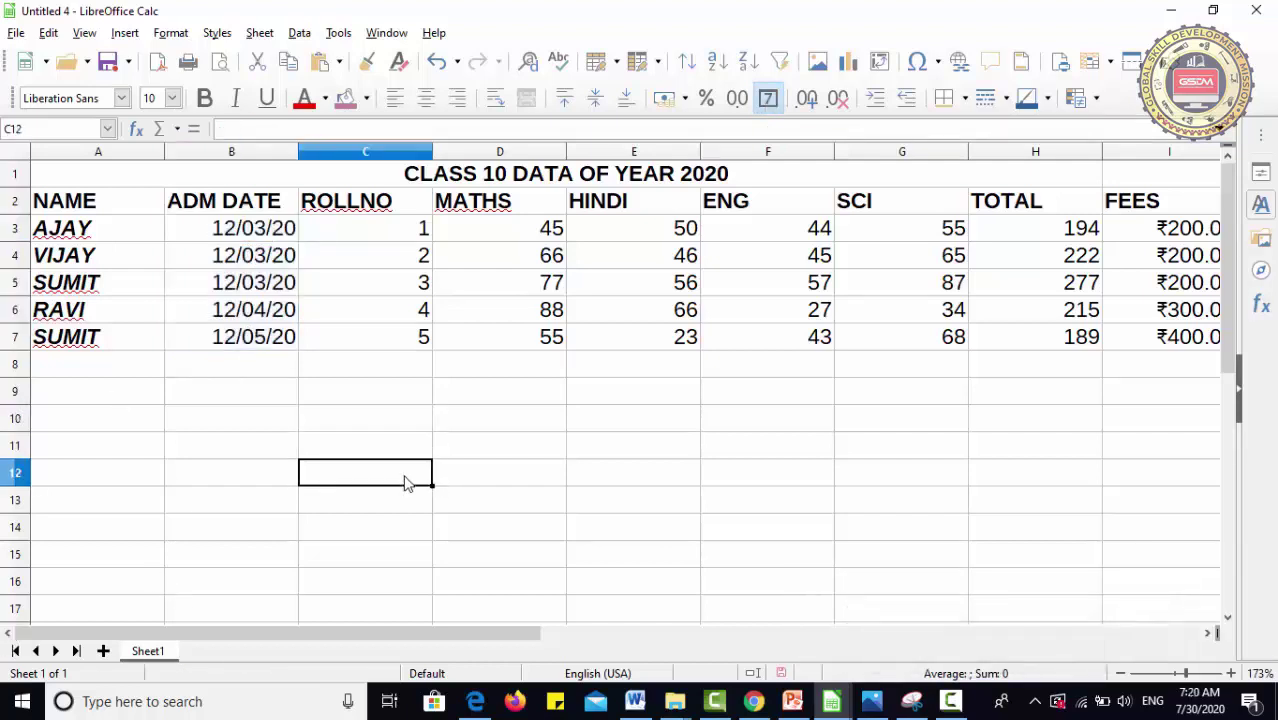
type("12/")
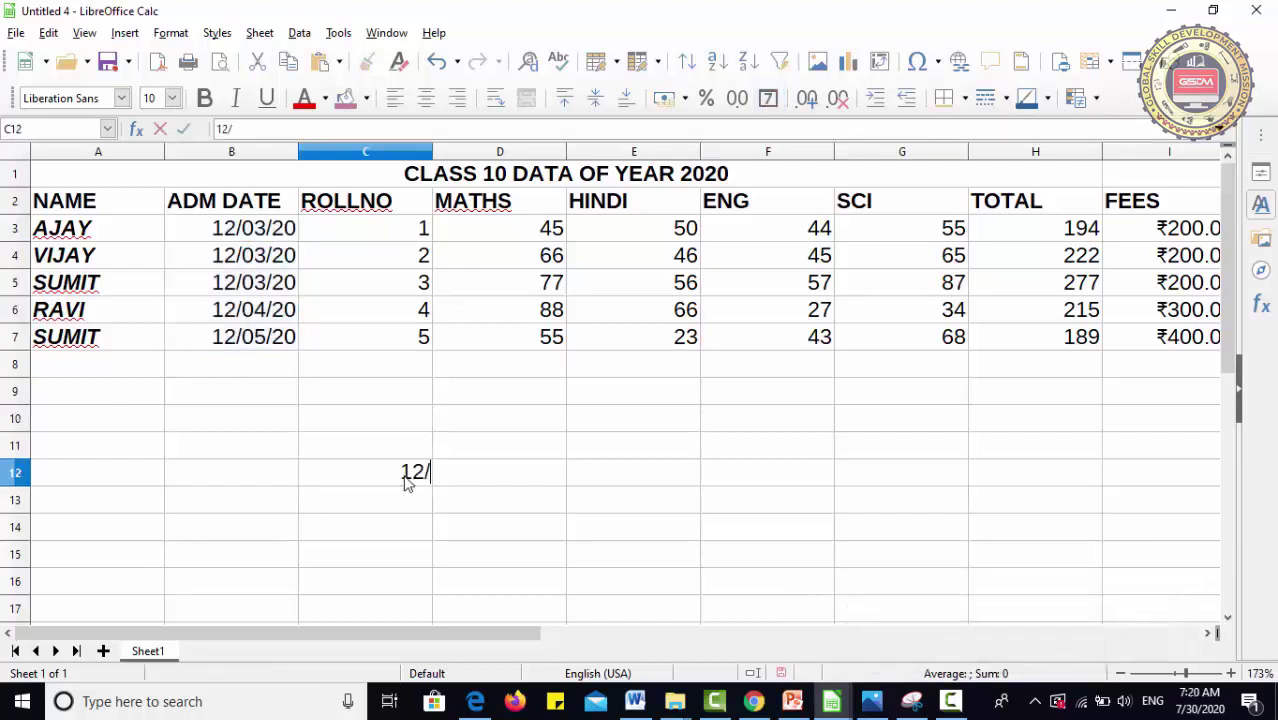
type("06/2020")
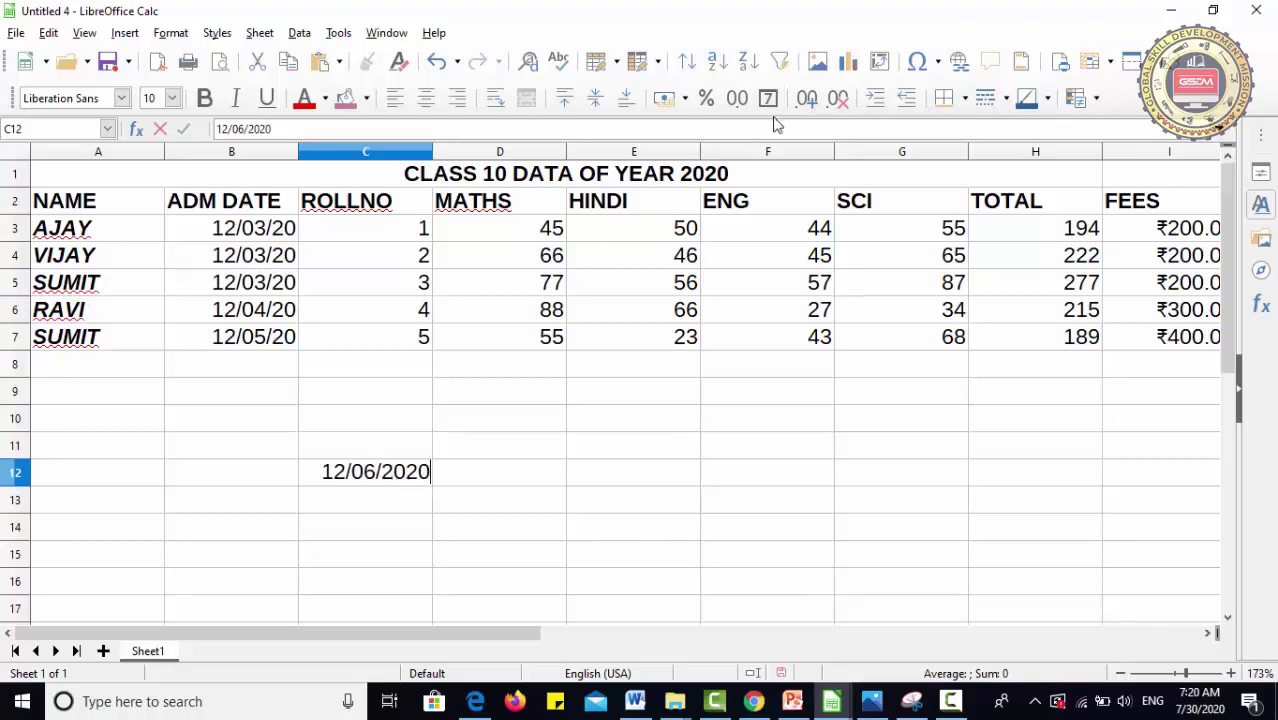
key("Return")
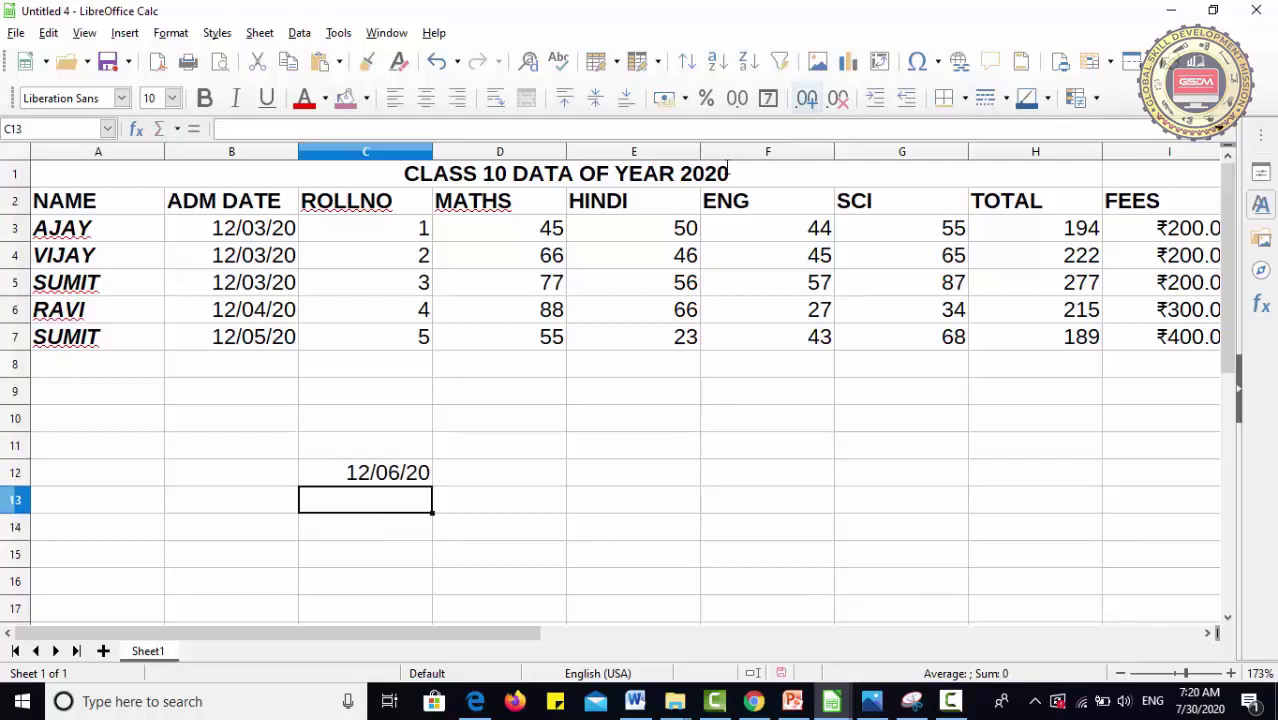
left_click(411, 476)
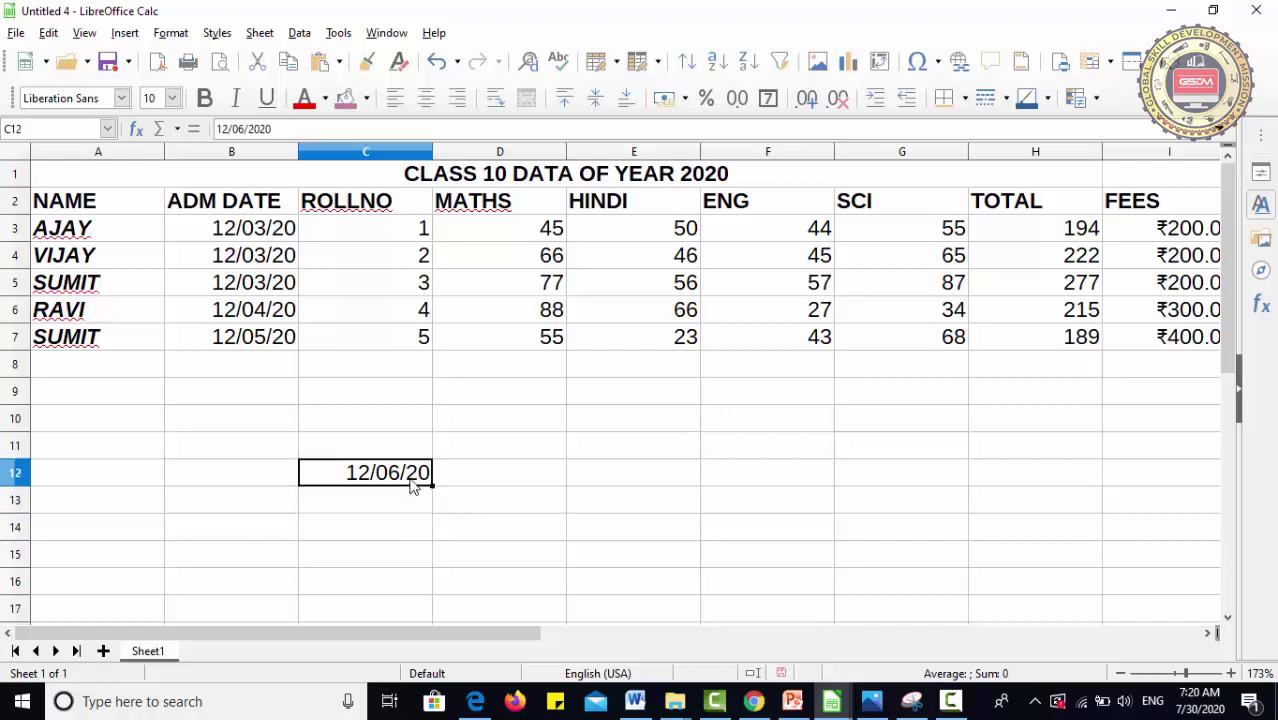
left_click(768, 99)
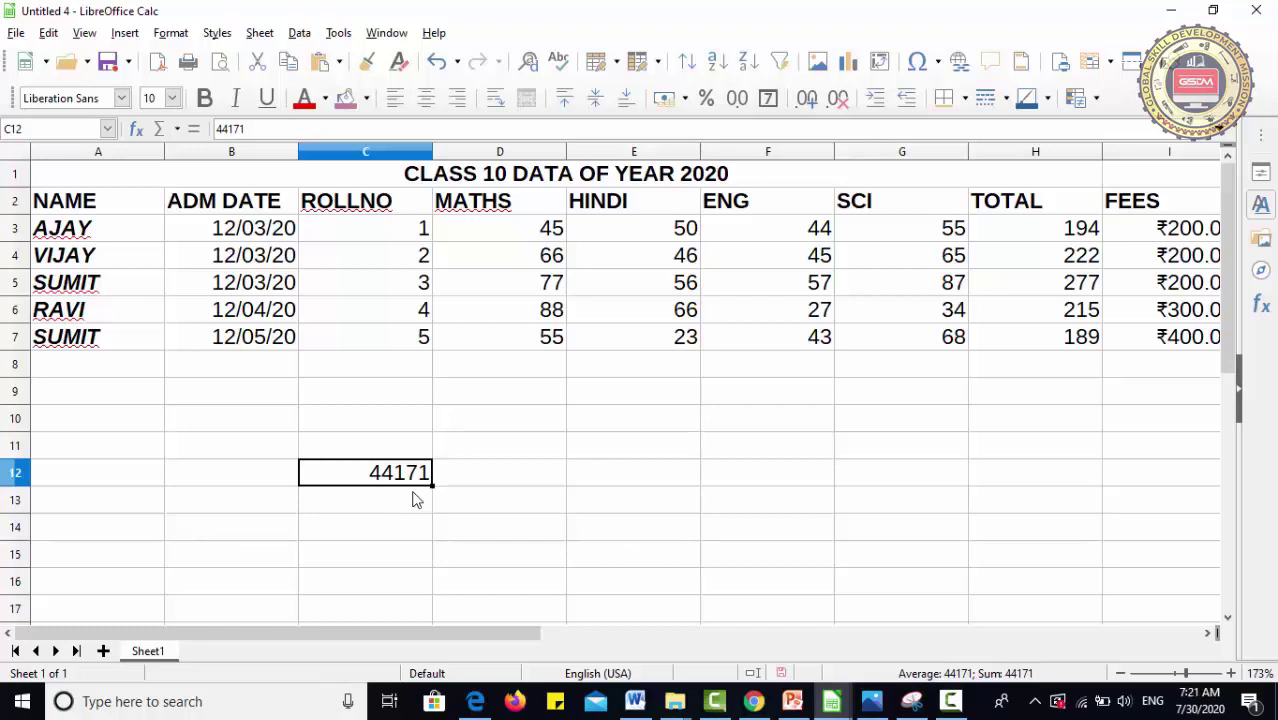
Step: Undo the format change and the date entry in C12
left_click(735, 455)
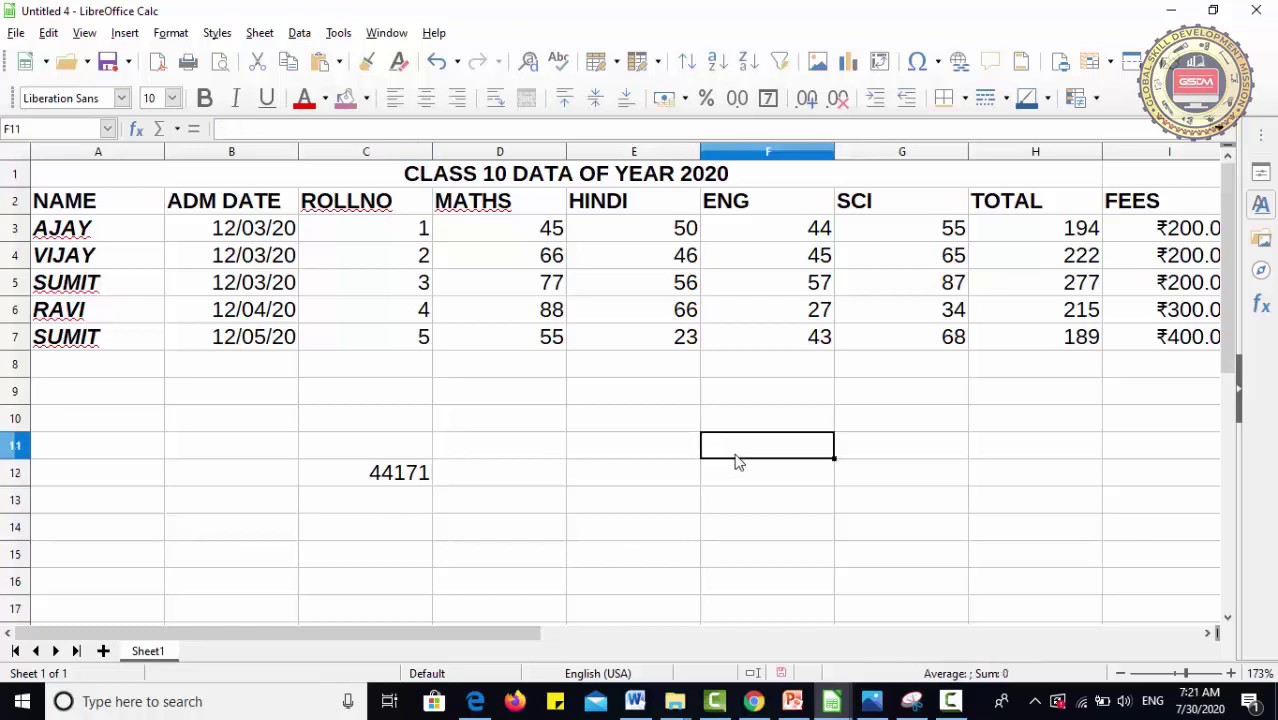
key("ctrl+z")
key("ctrl+z")
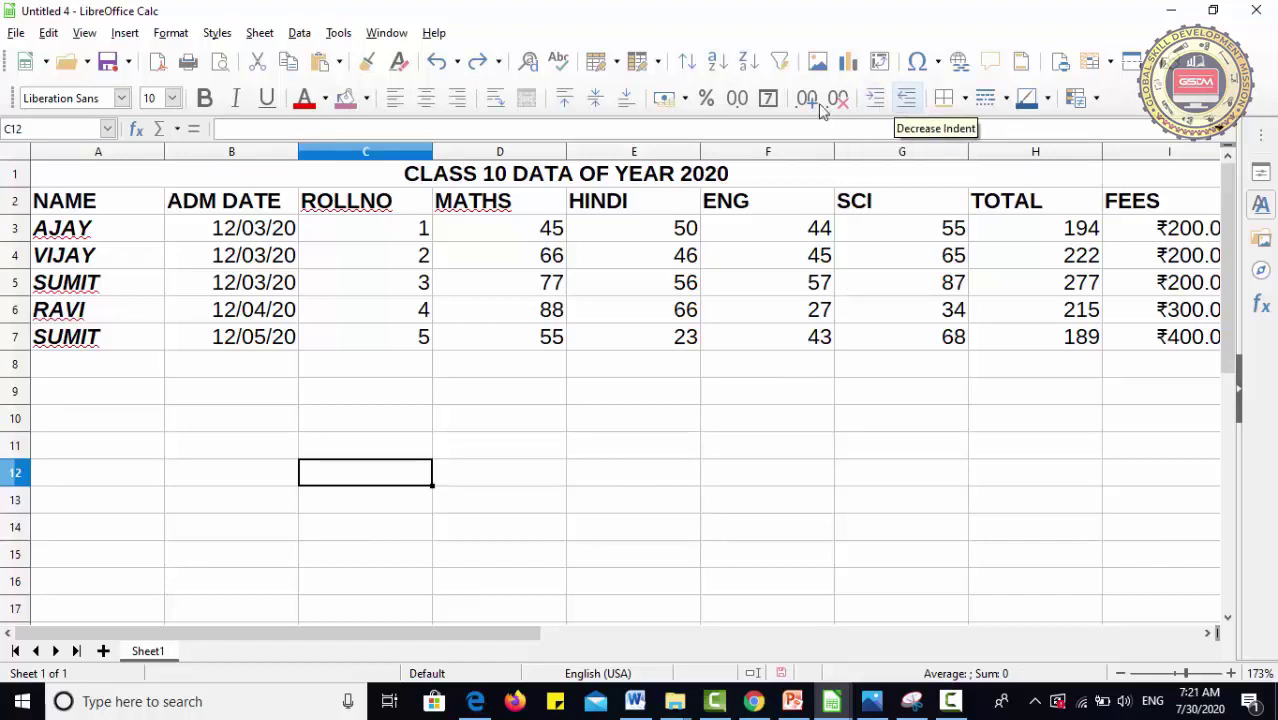
Step: Make row 3 slightly taller and widen column A to about two and a half times its width
left_click_drag(17, 241, 17, 256)
left_click_drag(163, 152, 367, 176)
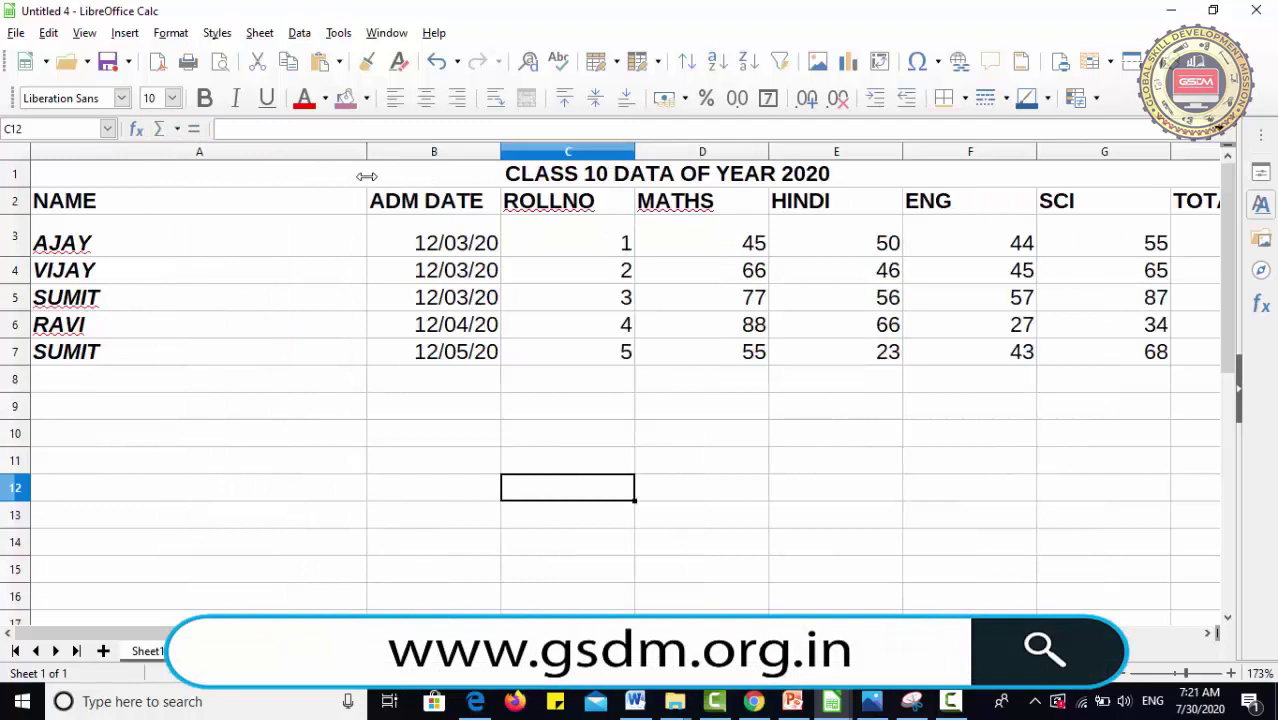
Step: Increase the indent of the first student's name in A3 by seven levels
left_click(172, 251)
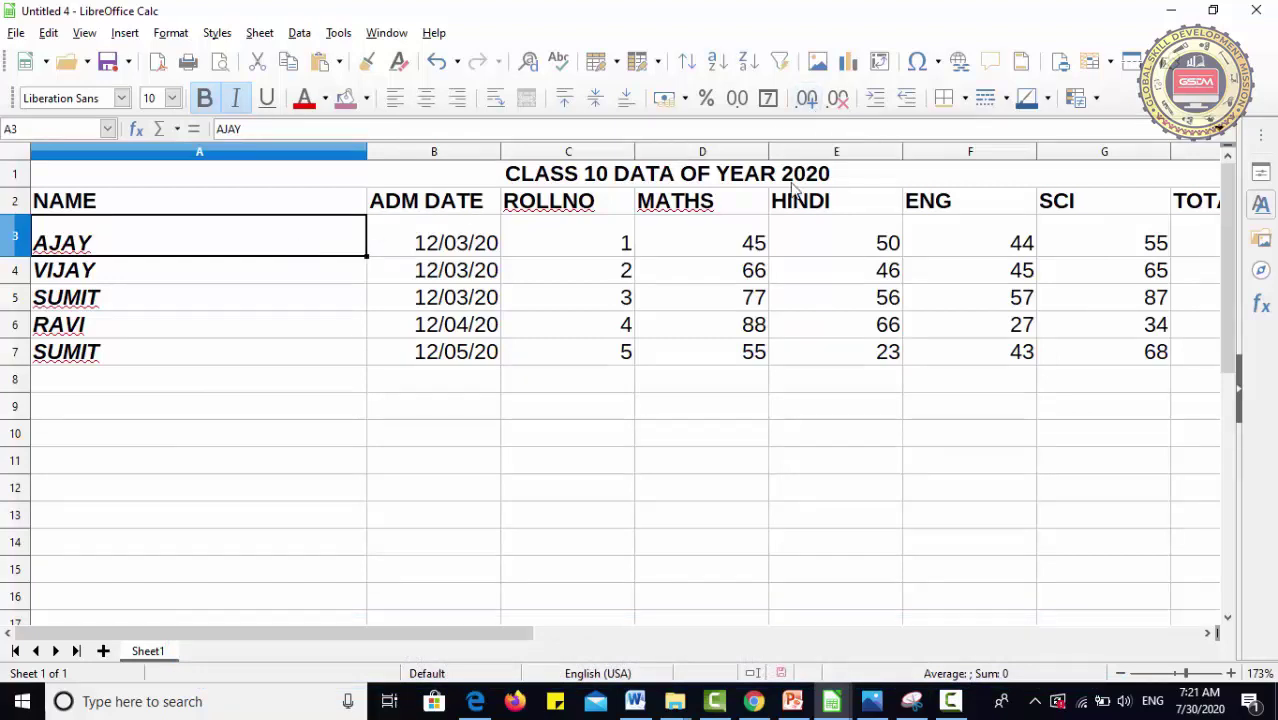
left_click(876, 98)
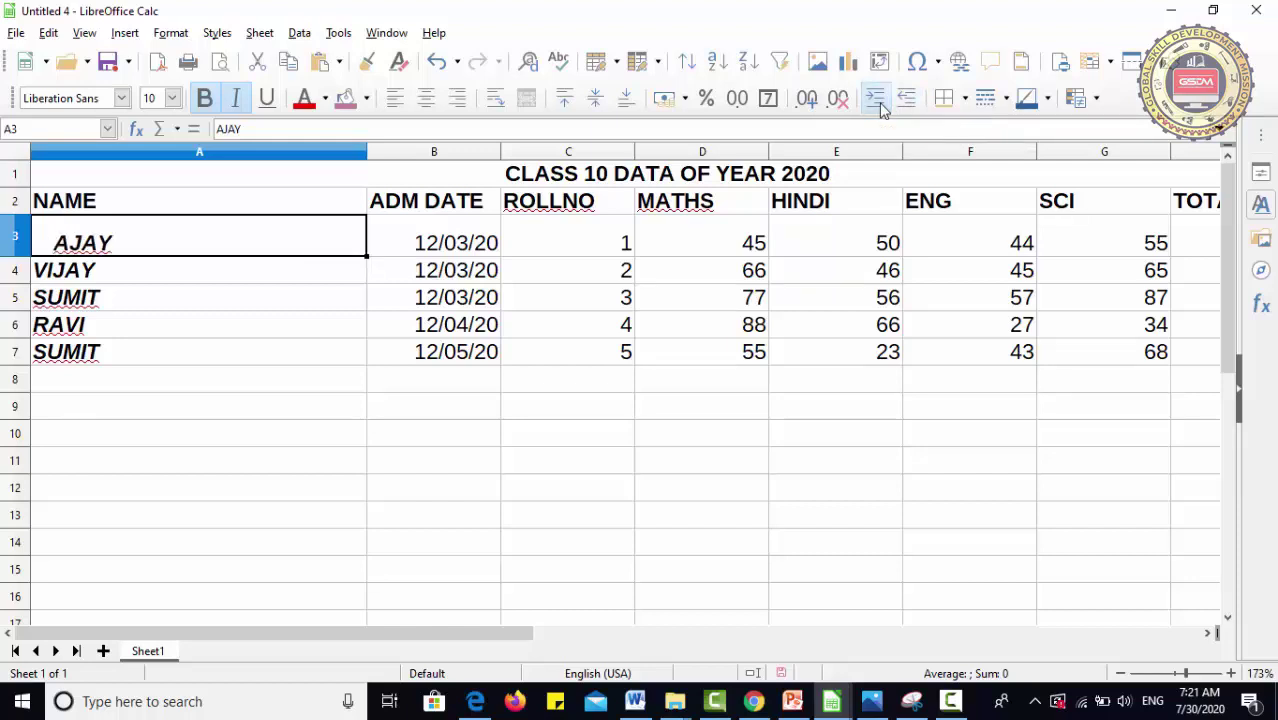
left_click(876, 98)
left_click(876, 98)
left_click(876, 98)
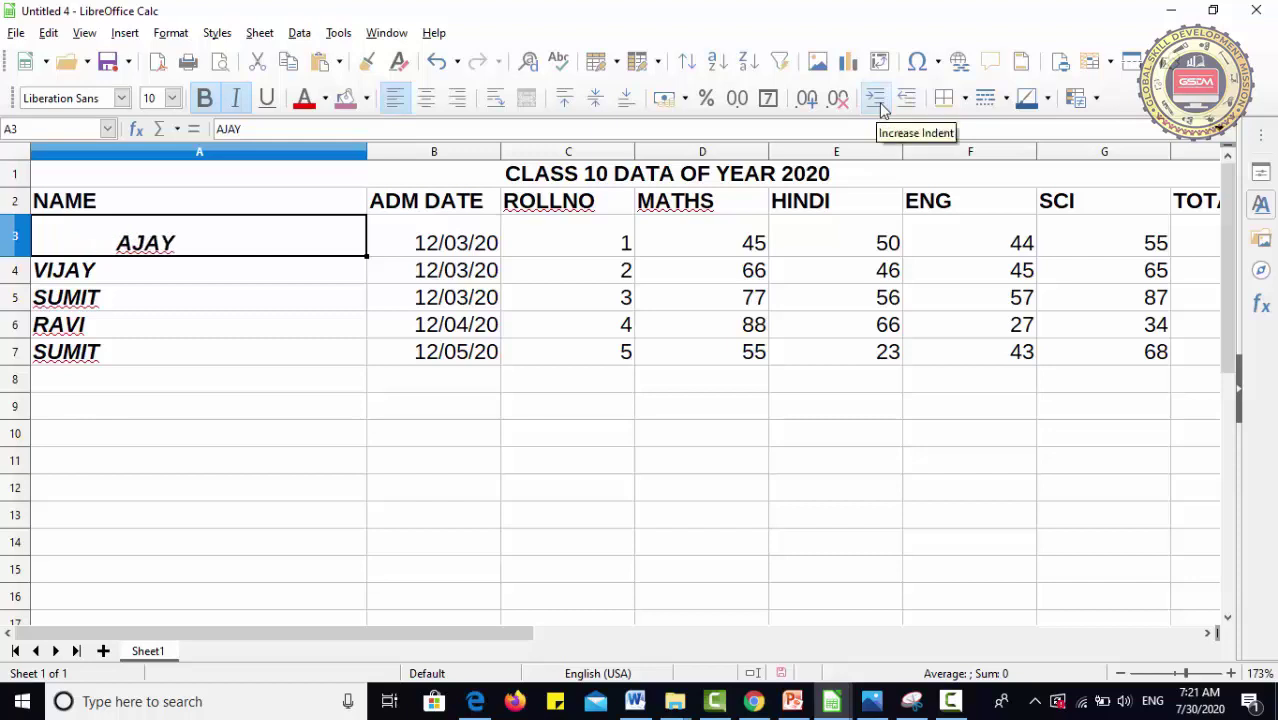
left_click(876, 98)
left_click(876, 98)
left_click(876, 98)
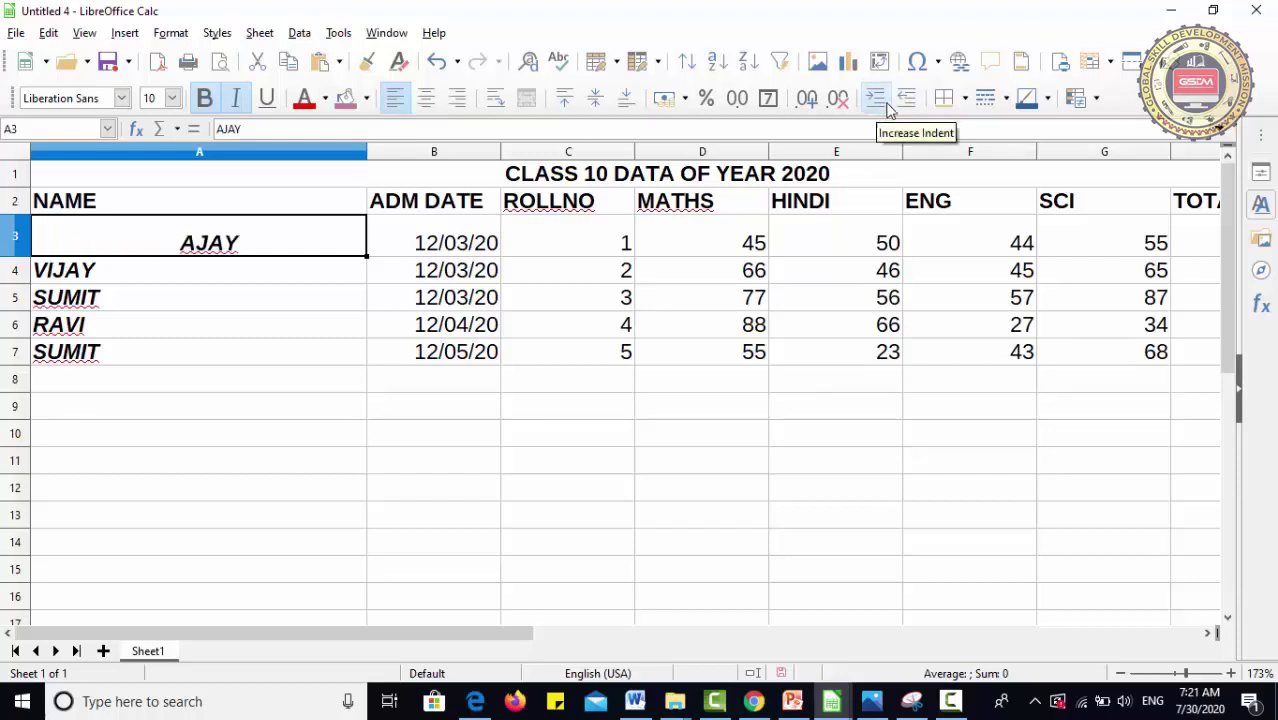
Step: Decrease the indent of A3 by seven levels, back to the cell's edge
left_click(906, 102)
left_click(906, 102)
left_click(906, 102)
left_click(906, 102)
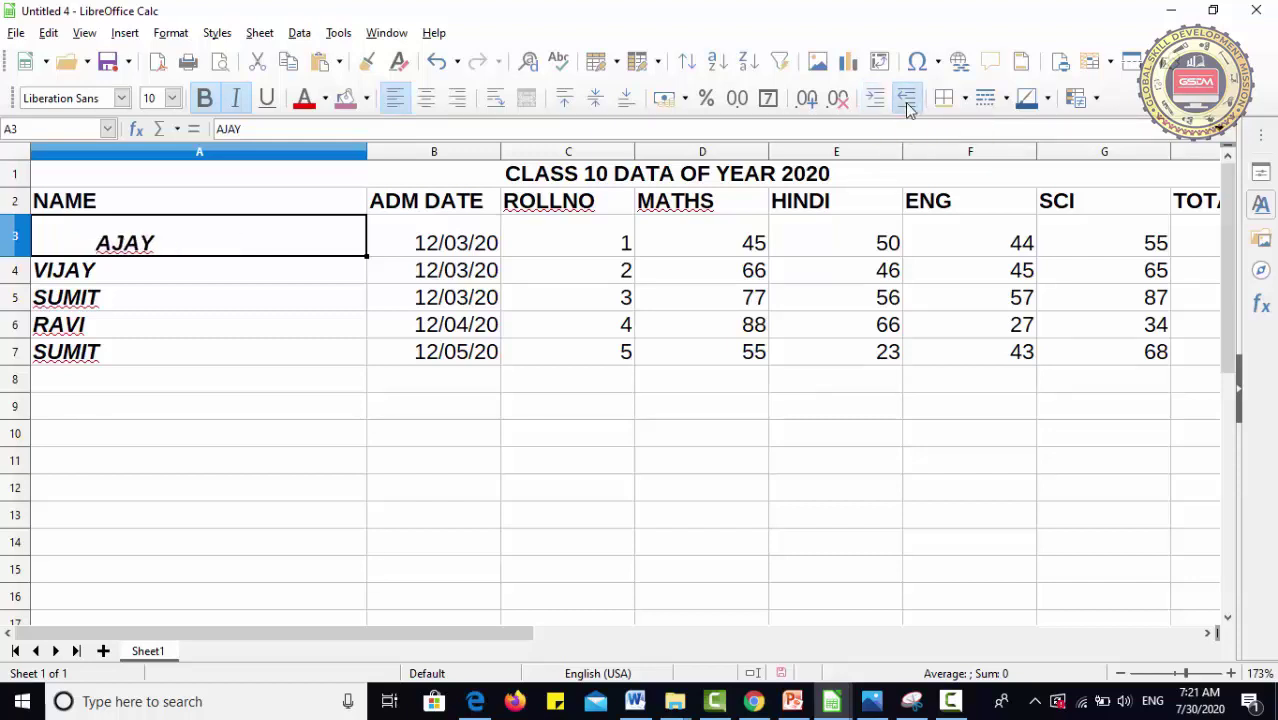
left_click(906, 102)
left_click(906, 102)
left_click(906, 102)
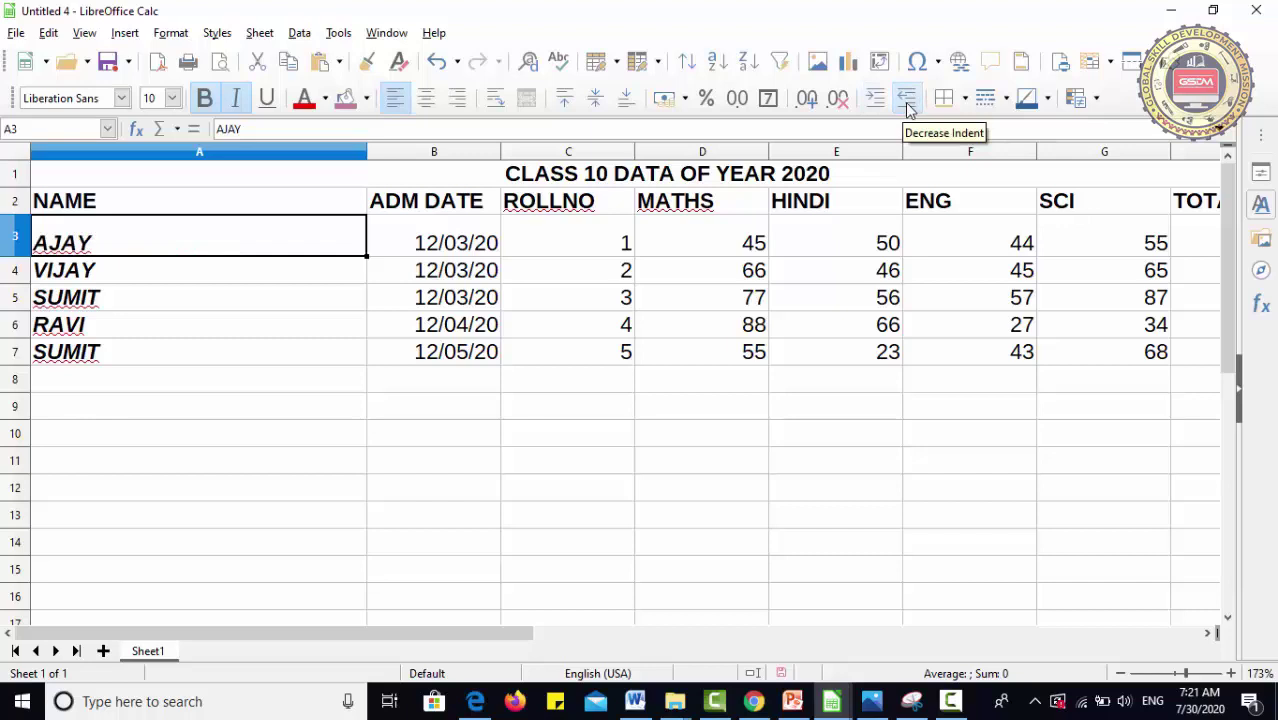
Step: Undo all the indent changes in A3 and the widening of column A
left_click(757, 440)
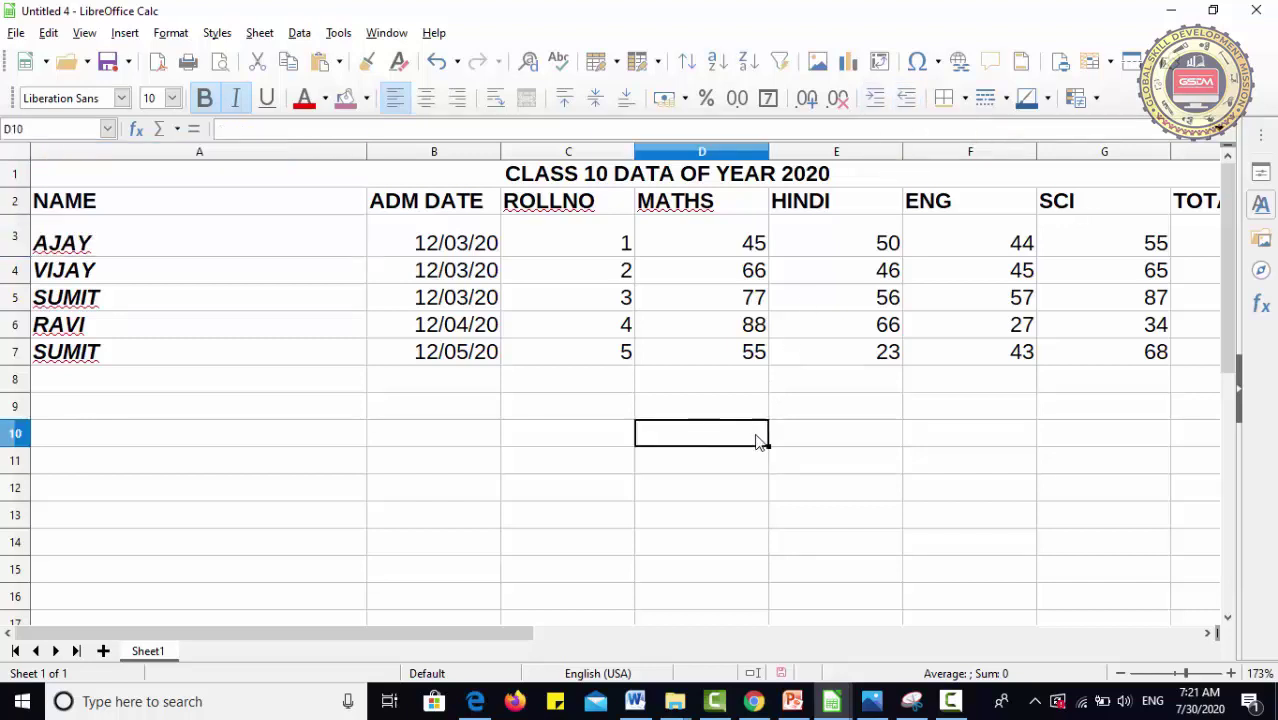
key("ctrl+z")
key("ctrl+z")
key("ctrl+z")
key("ctrl+z")
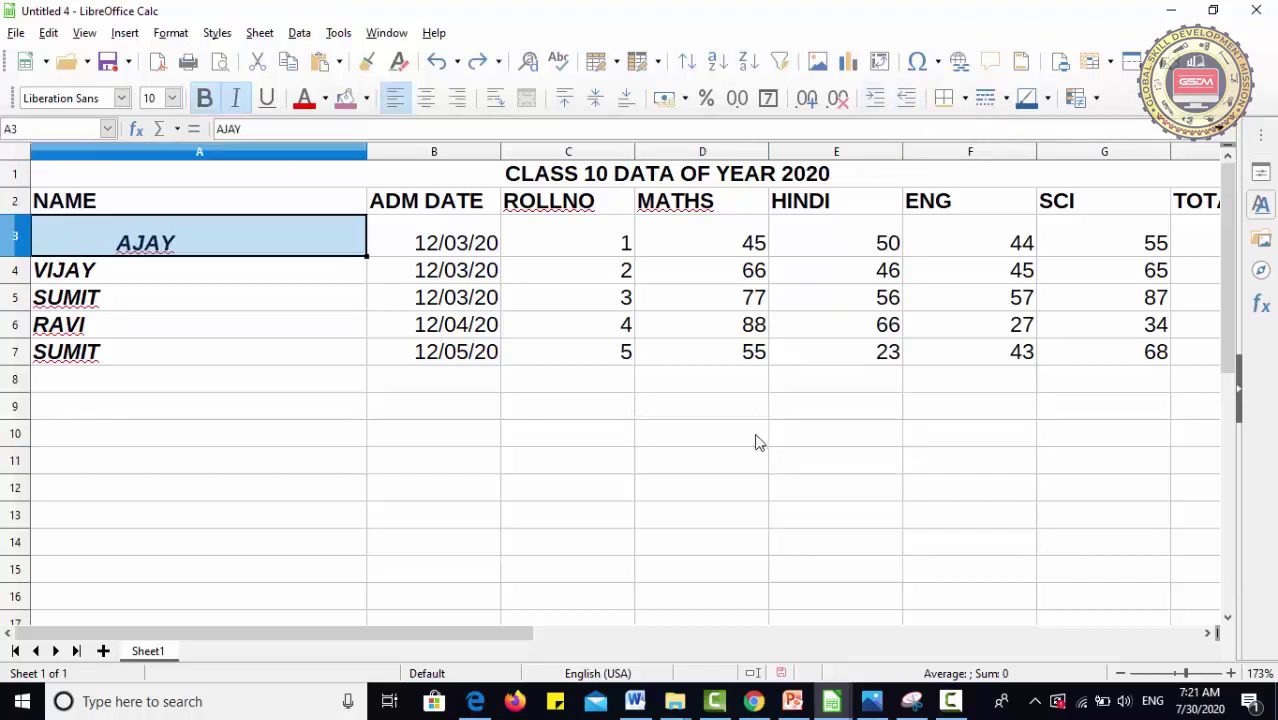
key("ctrl+z")
key("ctrl+y")
key("ctrl+y")
key("ctrl+y")
key("ctrl+y")
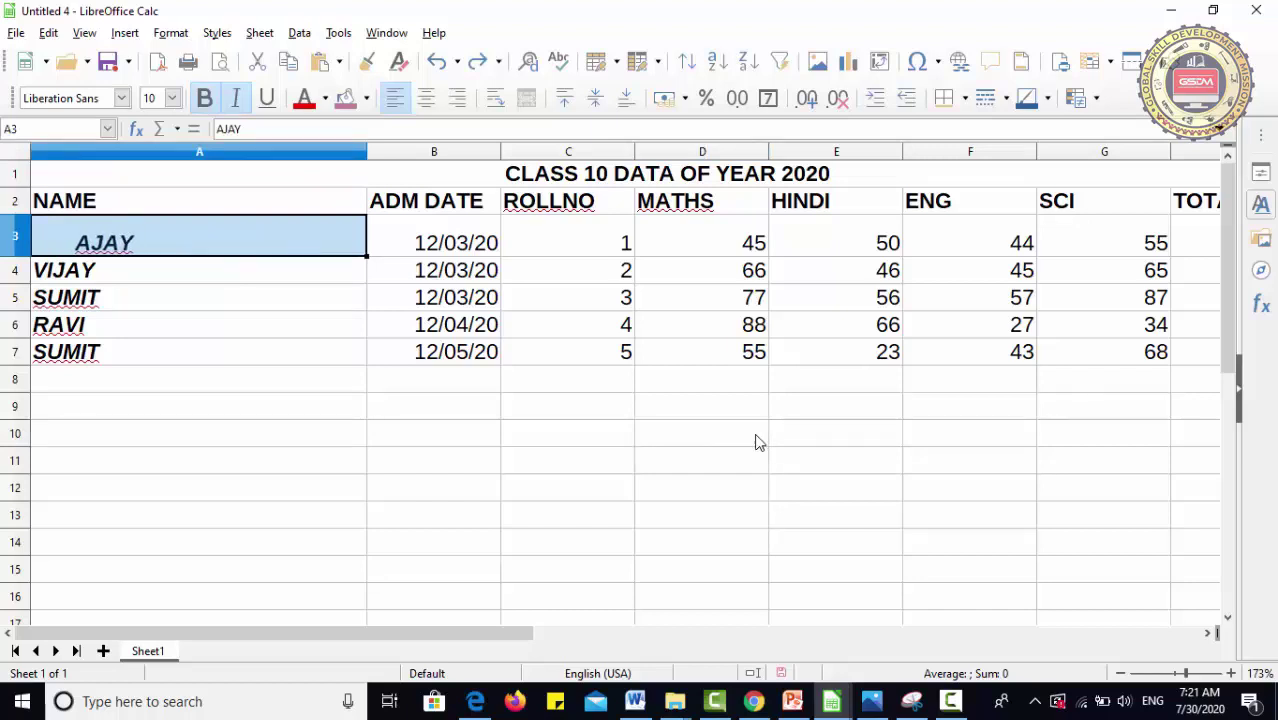
key("ctrl+y")
key("ctrl+y")
key("ctrl+y")
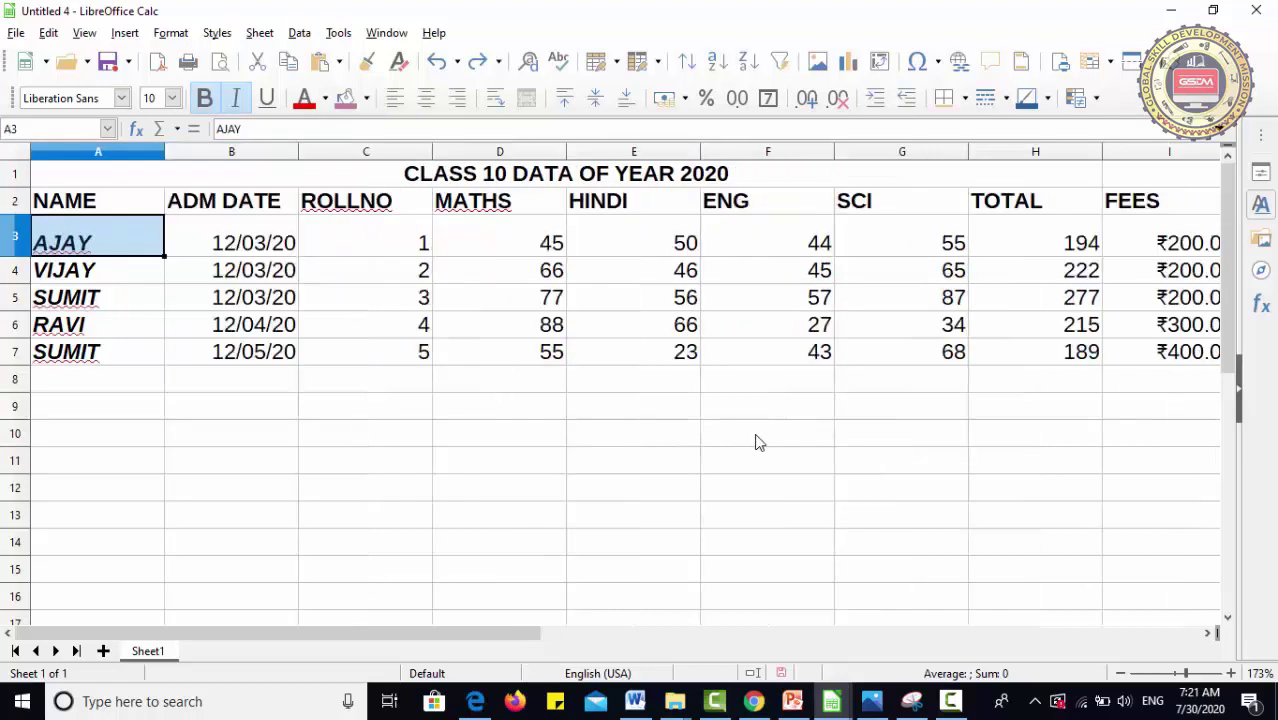